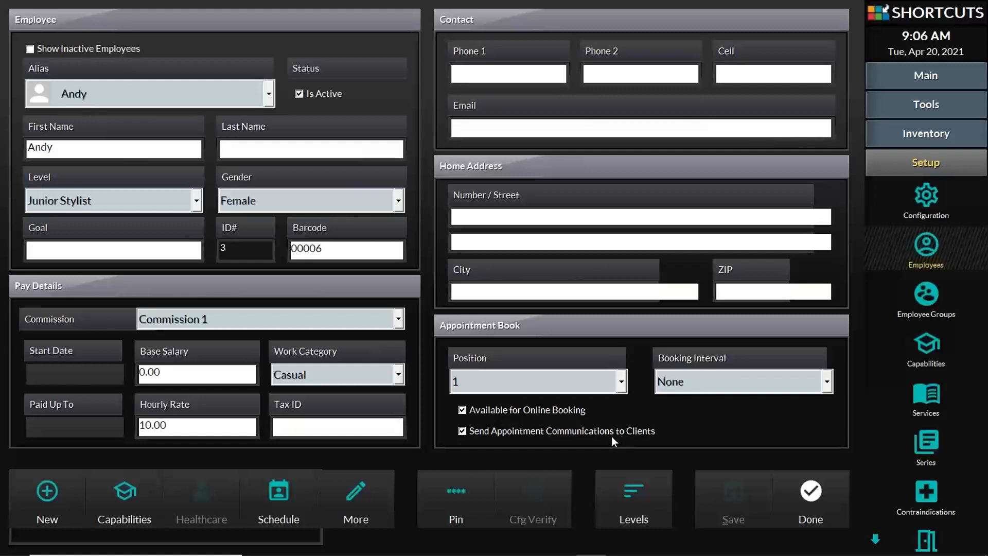
# Step: Open the employee schedule, clear the employee search to show all staff, and open the commission setup
pyautogui.click(289, 496)
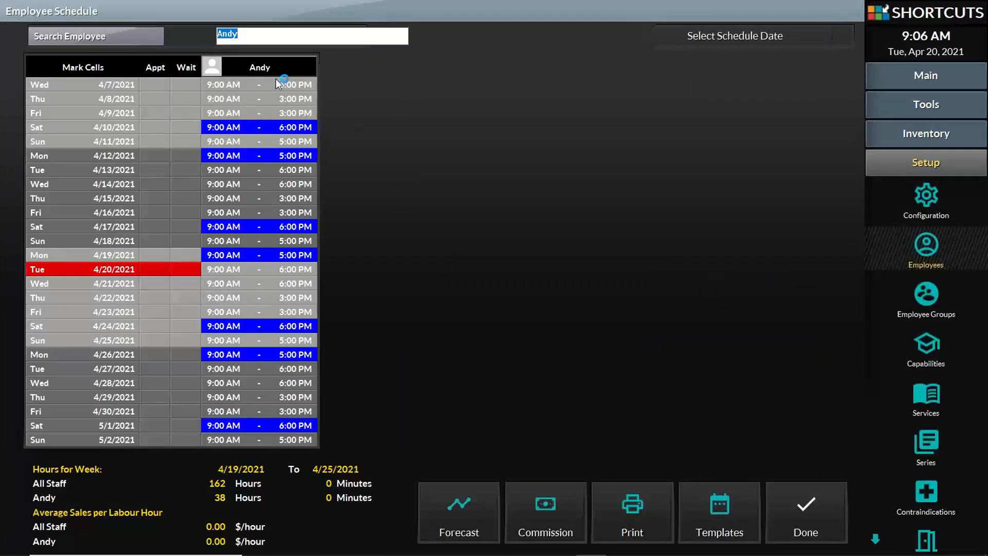
pyautogui.press('BackSpace')
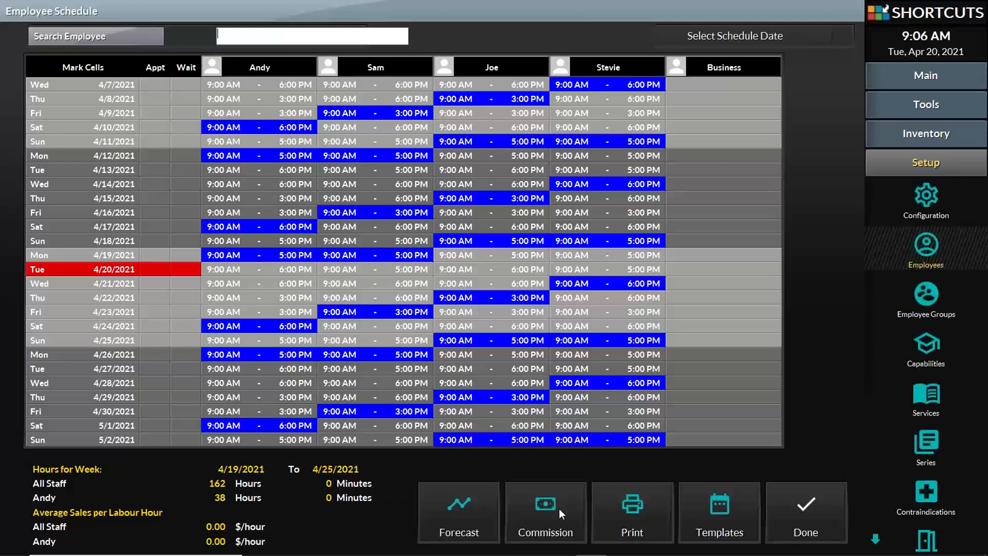
pyautogui.click(567, 492)
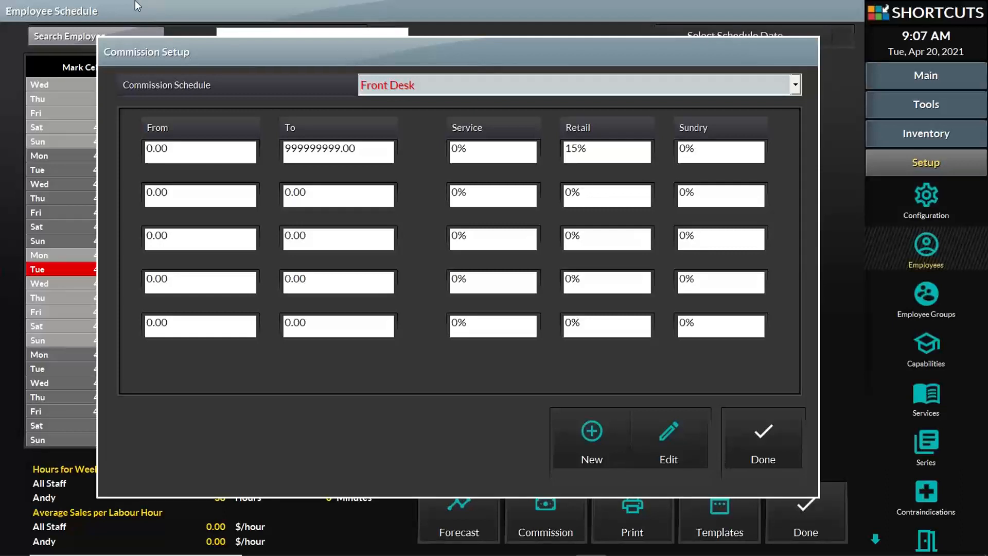
# Step: Look through the Commission 1, Commission 2 and Front Desk commission schedules
pyautogui.click(487, 83)
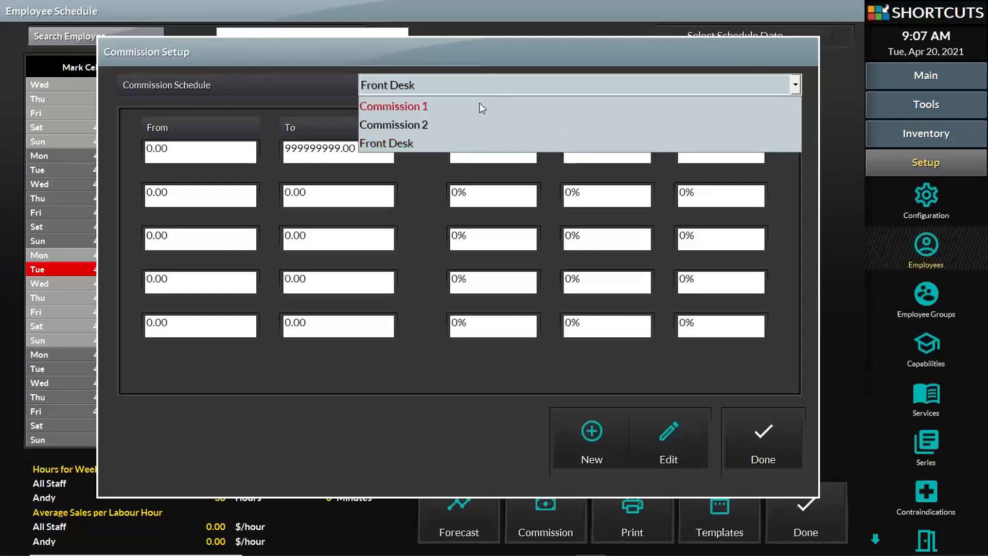
pyautogui.click(482, 106)
pyautogui.click(469, 86)
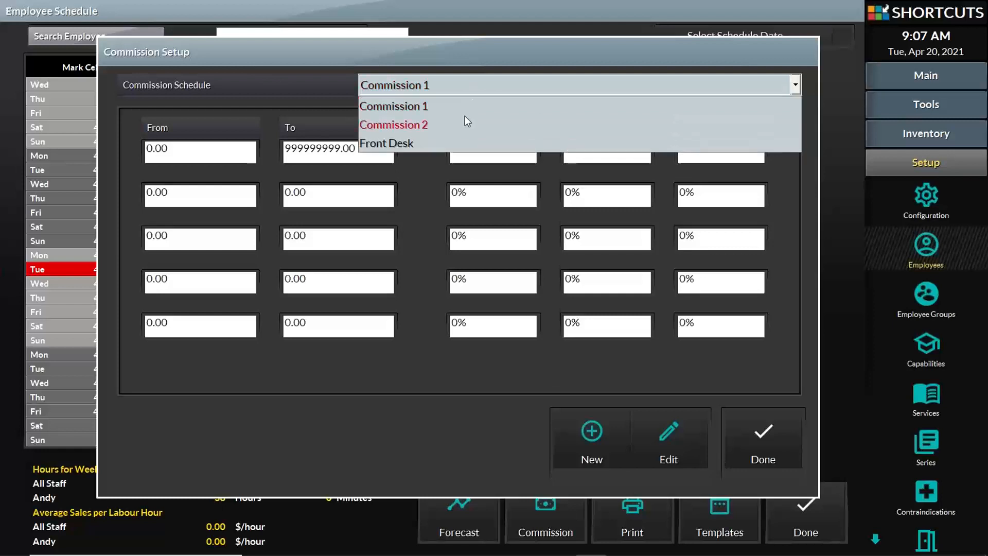
pyautogui.click(463, 124)
pyautogui.click(460, 82)
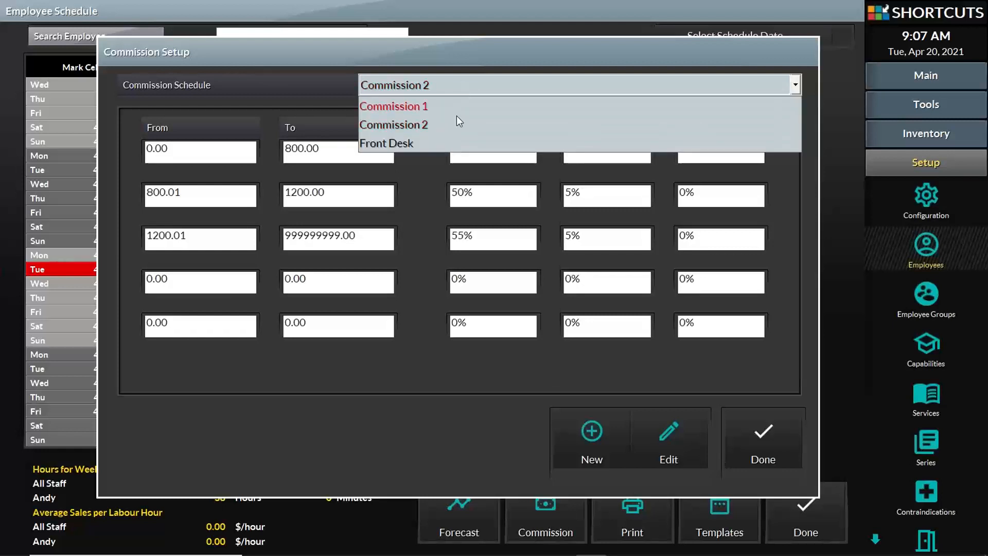
pyautogui.click(460, 138)
# Step: In the Commission 1 schedule, set the upper limit of the first sales tier to 999999999
pyautogui.click(463, 87)
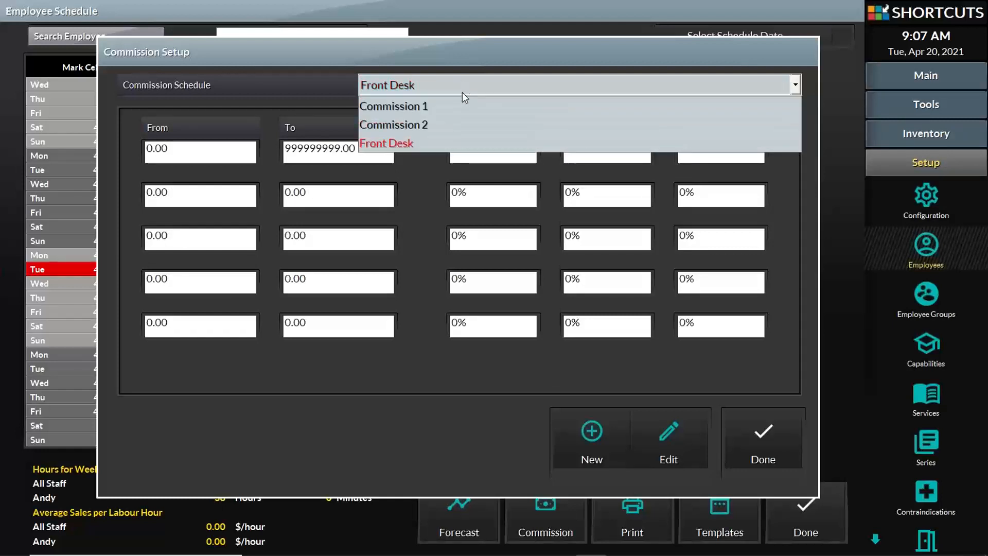
pyautogui.click(463, 104)
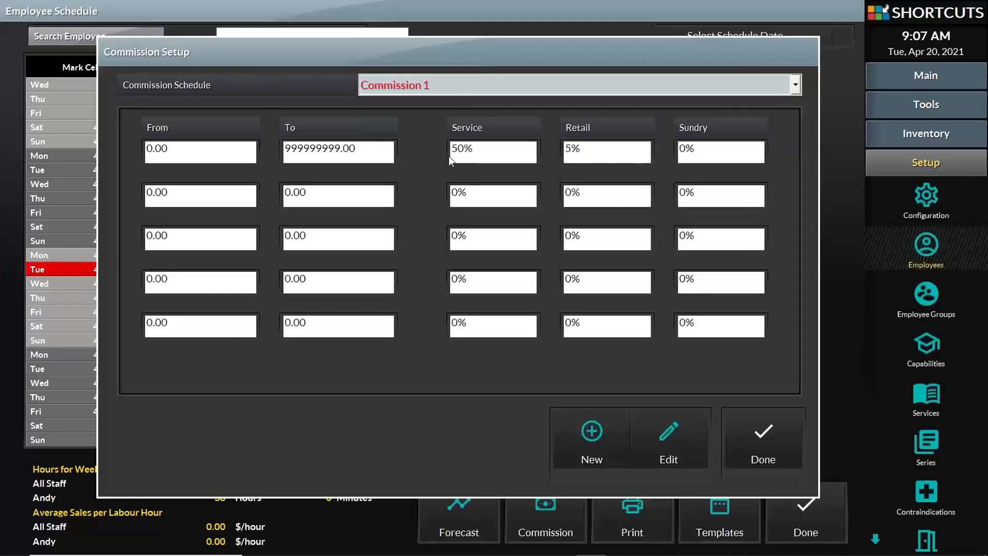
pyautogui.moveTo(370, 150); pyautogui.dragTo(266, 150)
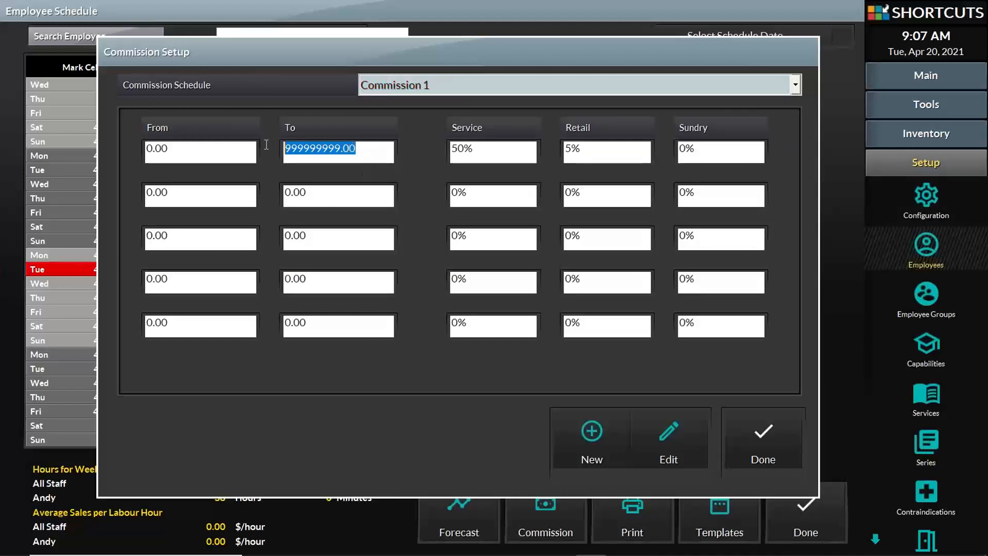
pyautogui.moveTo(203, 148); pyautogui.dragTo(134, 150)
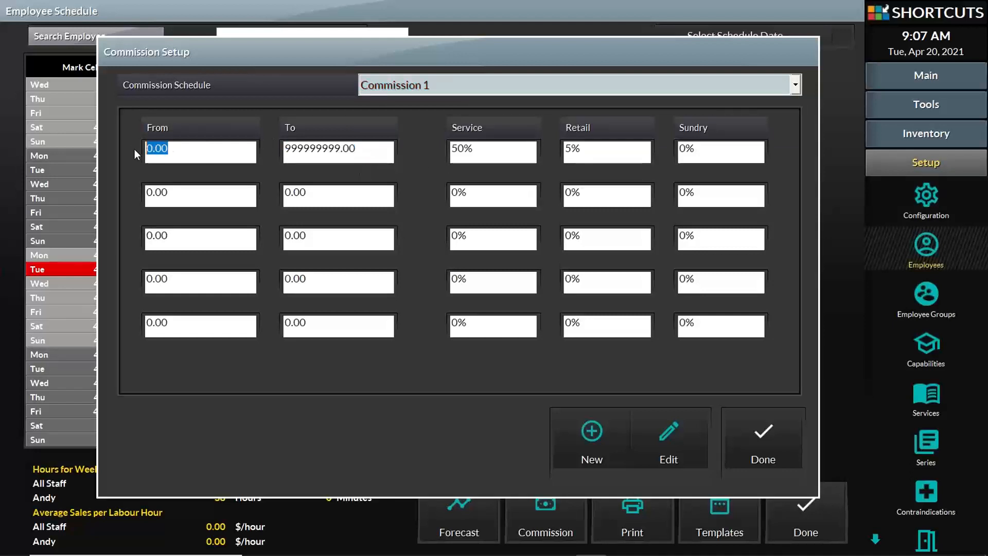
pyautogui.click(368, 149)
pyautogui.moveTo(368, 150); pyautogui.dragTo(281, 155)
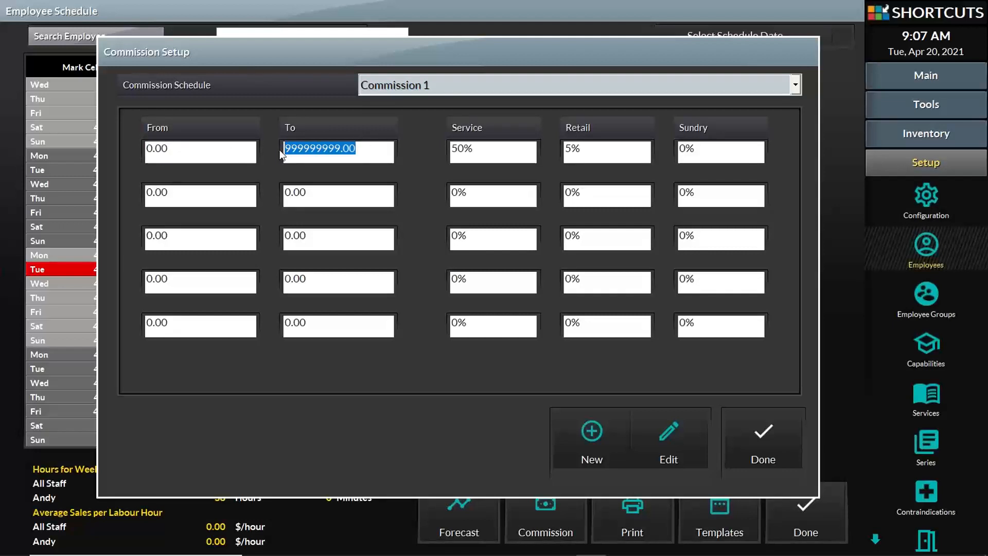
pyautogui.write('999999999')
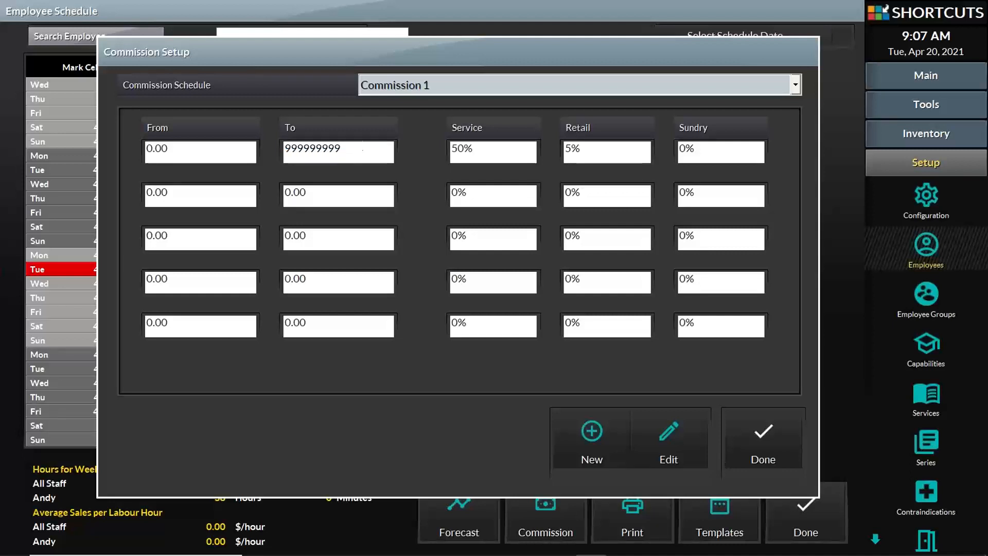
pyautogui.moveTo(363, 150); pyautogui.dragTo(285, 148)
pyautogui.write('999999999')
# Step: Check the first tier's service and retail rates, then save the changes to the Commission 1 schedule
pyautogui.moveTo(510, 150); pyautogui.dragTo(446, 153)
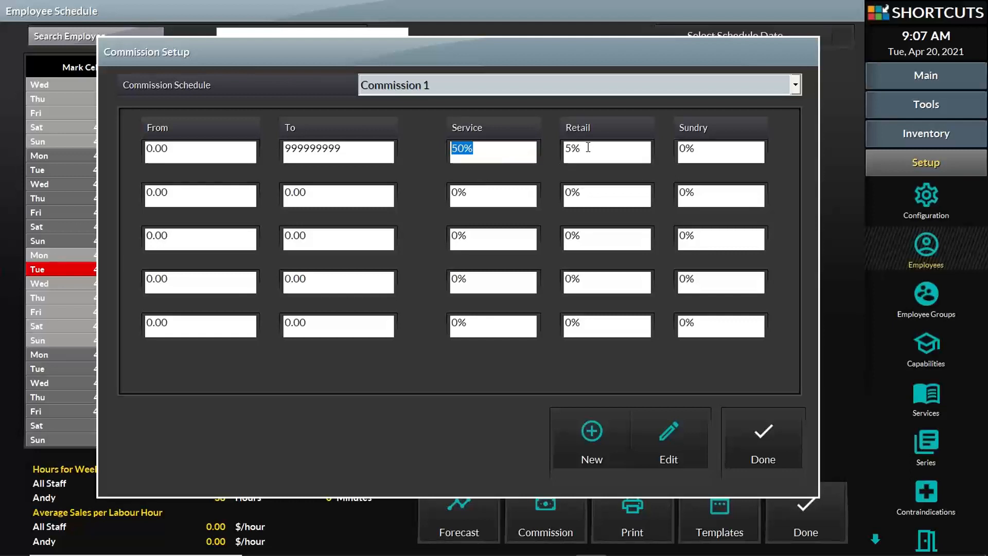
pyautogui.moveTo(587, 148); pyautogui.dragTo(560, 153)
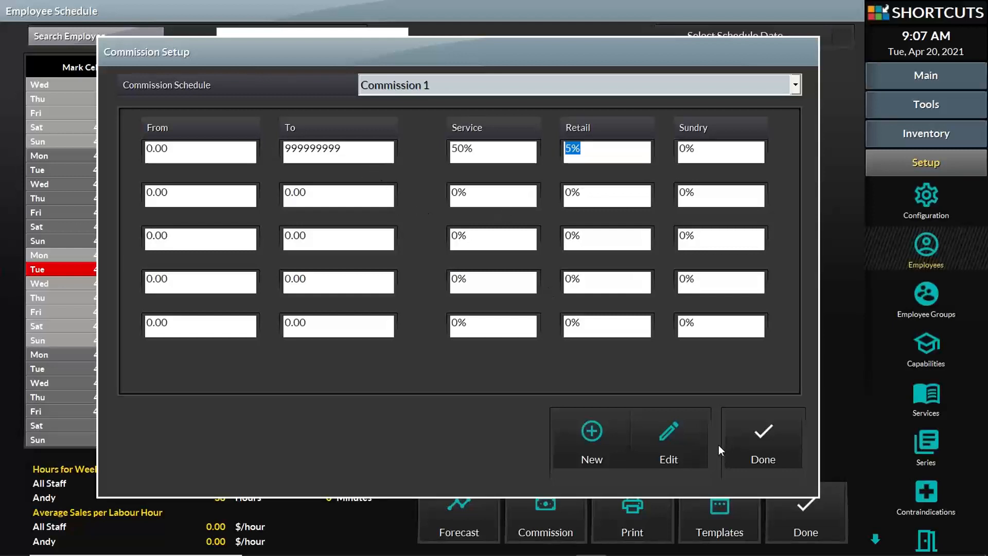
pyautogui.click(758, 449)
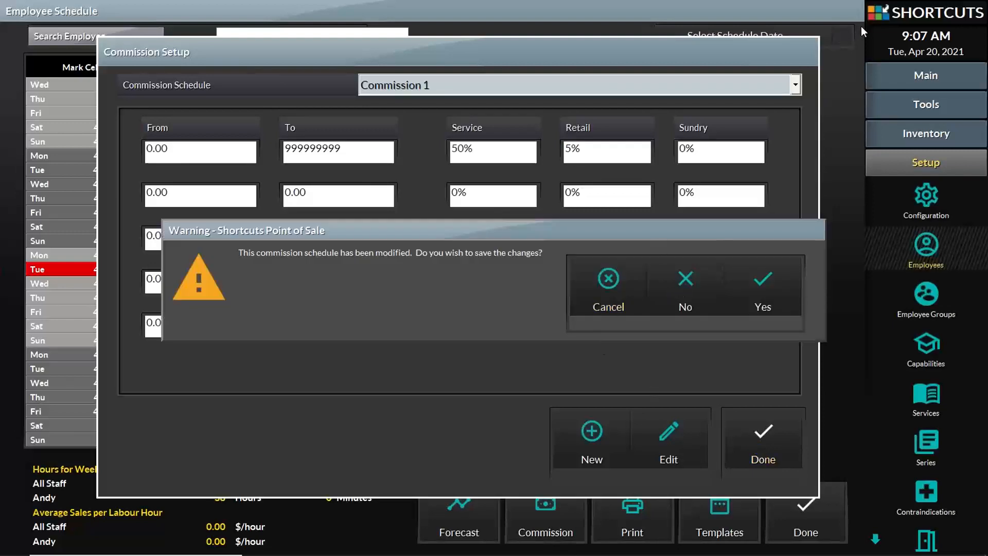
pyautogui.click(782, 282)
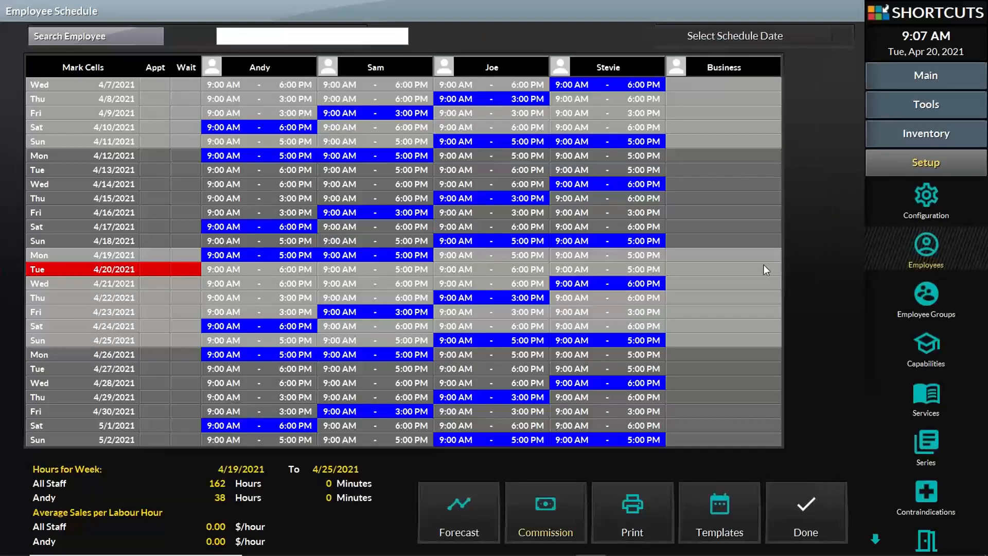
# Step: Reopen the commission setup and examine the tier limits and service rates of the Commission 2 schedule
pyautogui.click(517, 518)
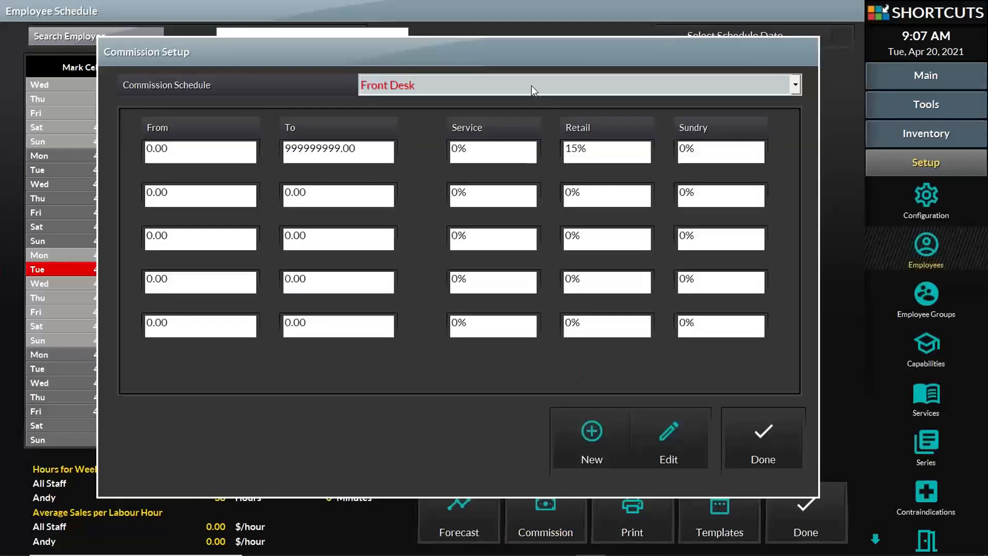
pyautogui.click(531, 86)
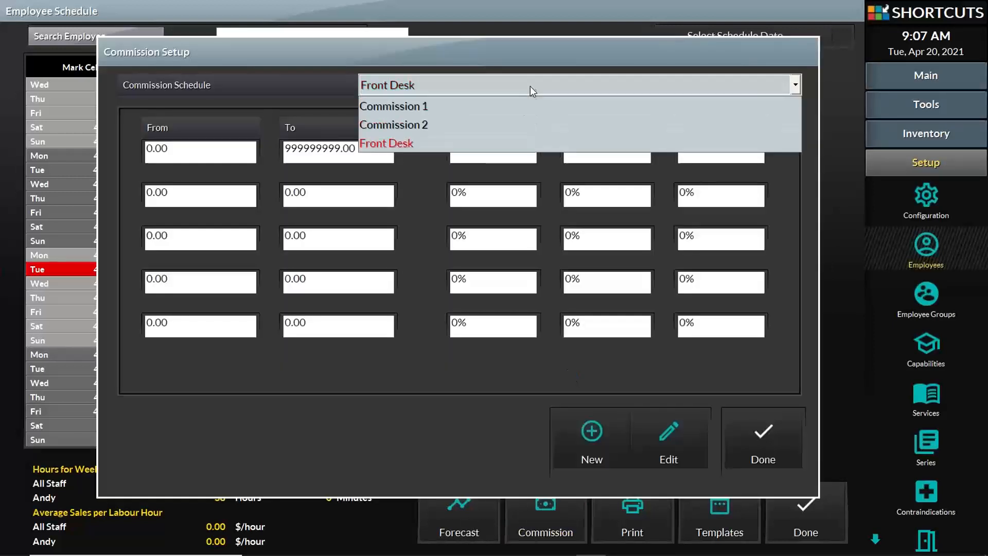
pyautogui.click(522, 123)
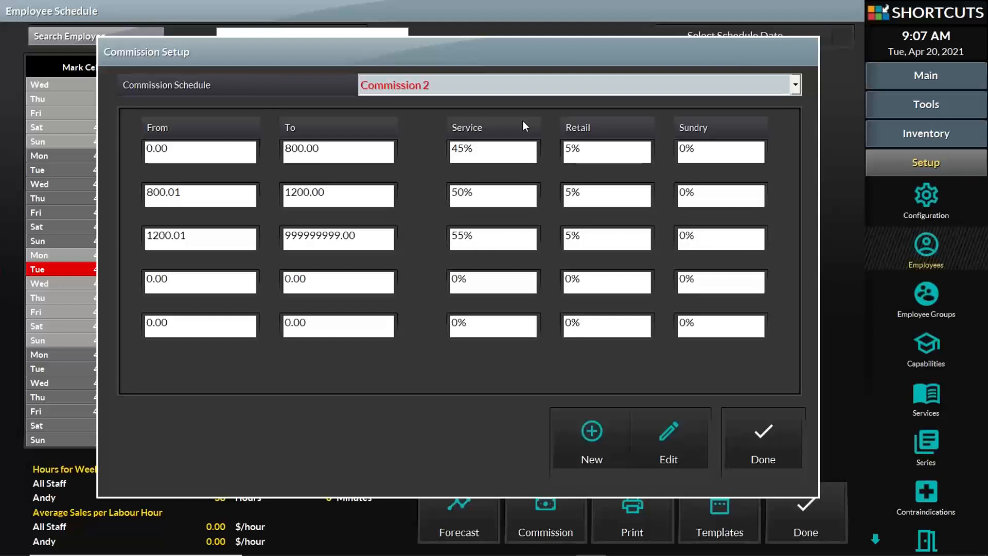
pyautogui.moveTo(334, 153); pyautogui.dragTo(280, 153)
pyautogui.click(481, 153)
pyautogui.moveTo(480, 154); pyautogui.dragTo(445, 153)
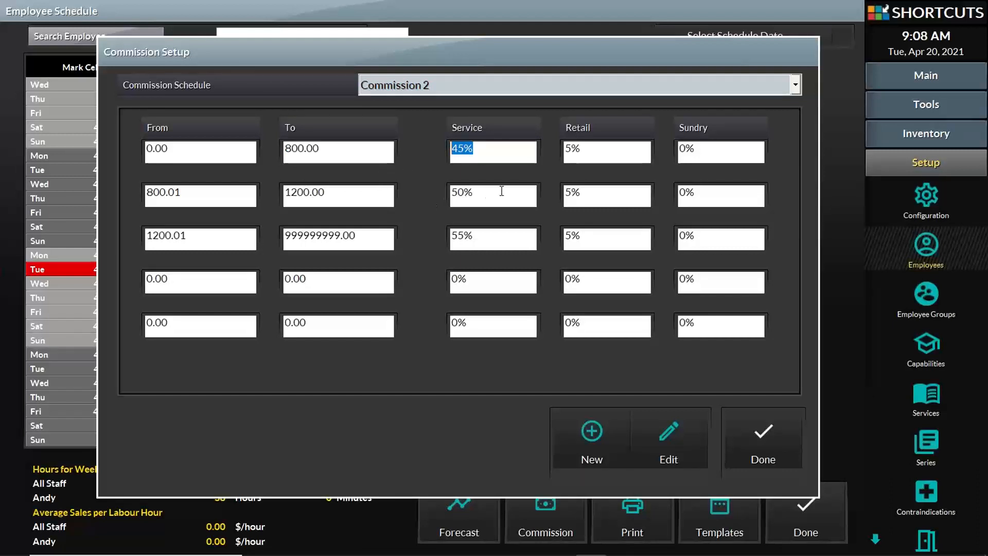
pyautogui.moveTo(479, 191); pyautogui.dragTo(437, 192)
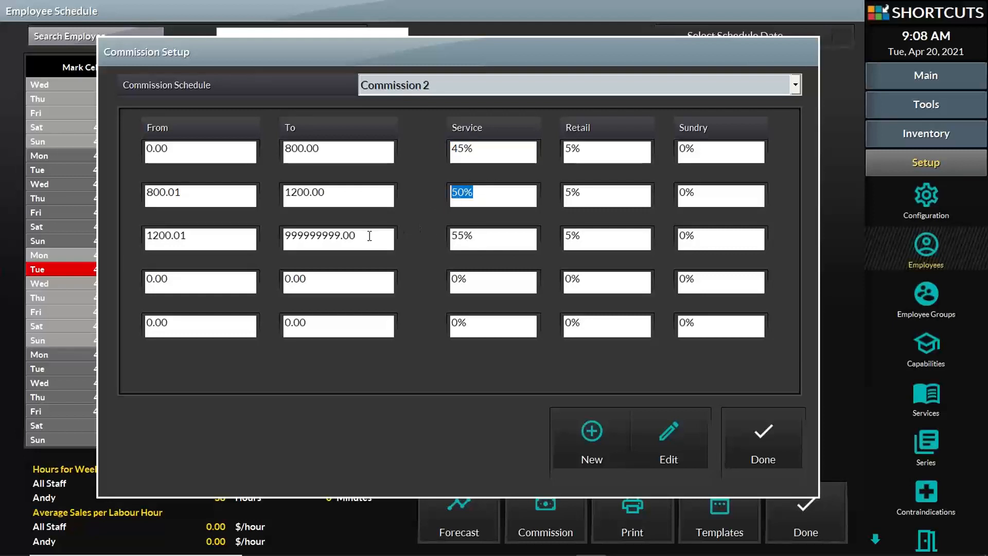
pyautogui.moveTo(370, 236); pyautogui.dragTo(280, 235)
pyautogui.moveTo(481, 235); pyautogui.dragTo(451, 236)
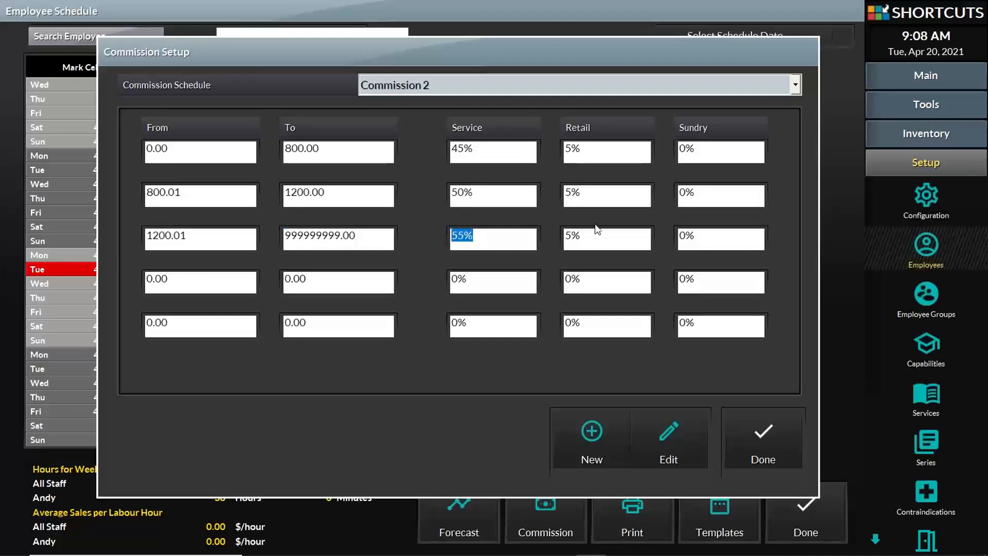
# Step: Examine the retail rates of the three Commission 2 tiers and the first tier's sundry rate
pyautogui.moveTo(583, 149); pyautogui.dragTo(558, 150)
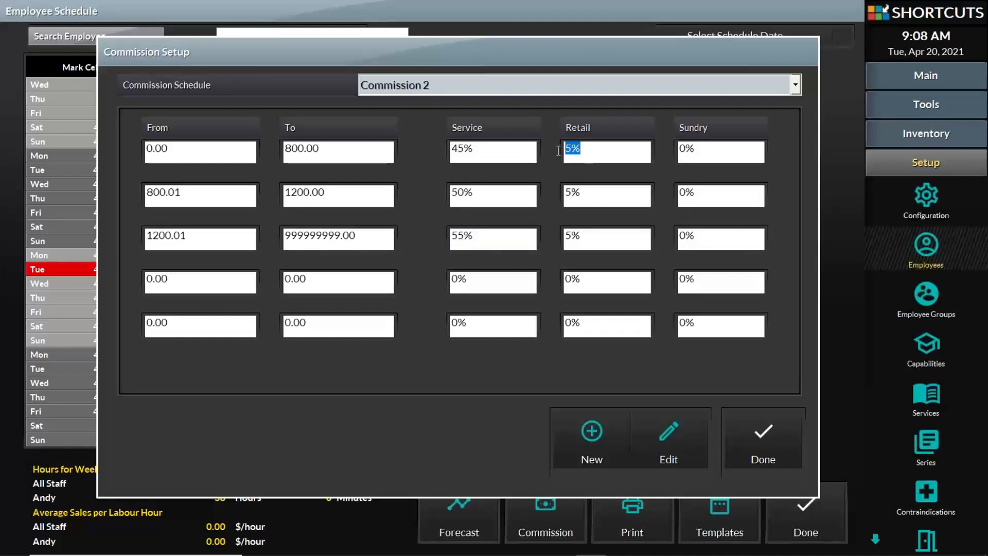
pyautogui.moveTo(591, 192); pyautogui.dragTo(564, 193)
pyautogui.moveTo(588, 237); pyautogui.dragTo(564, 237)
pyautogui.click(720, 156)
# Step: Switch to the Front Desk commission schedule, saving the changes to Commission 2
pyautogui.click(529, 89)
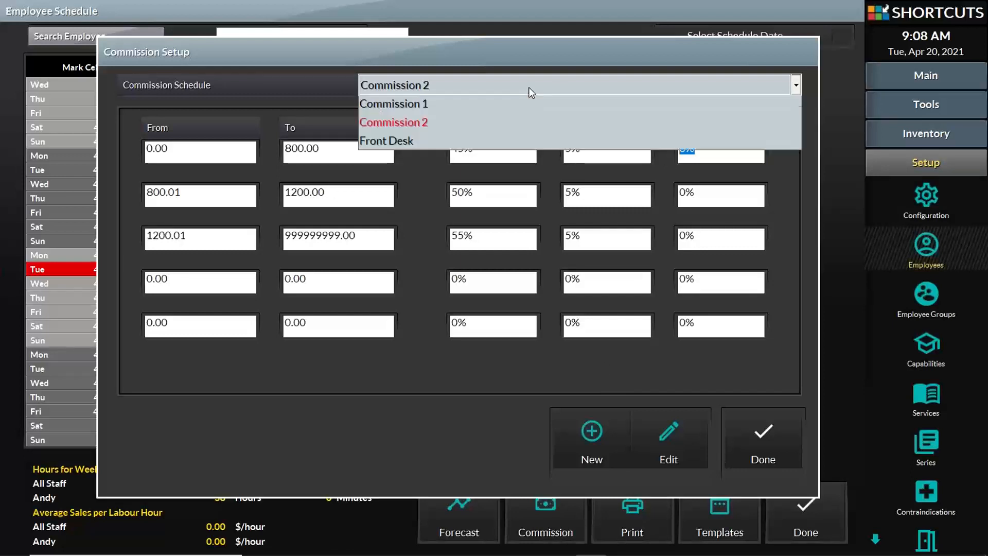
pyautogui.click(521, 144)
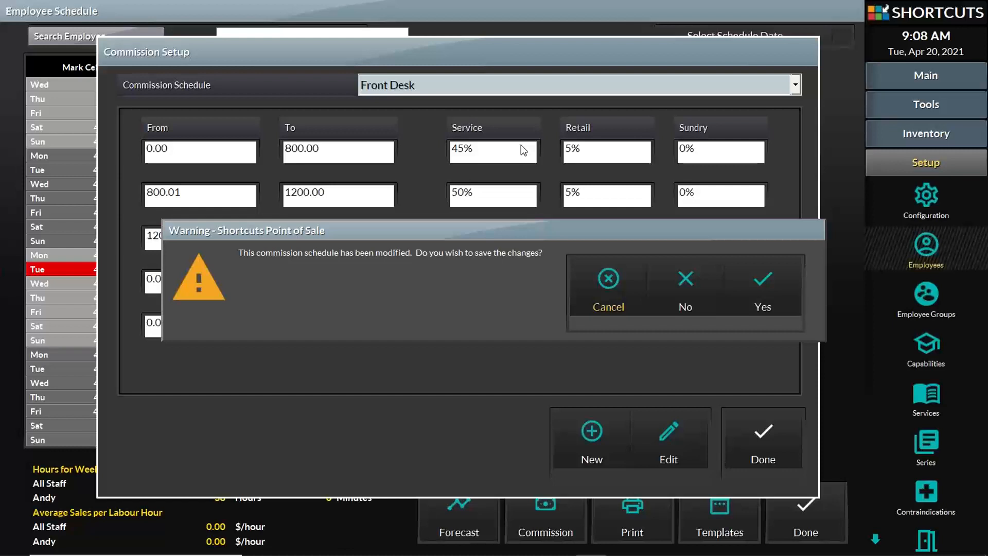
pyautogui.click(752, 283)
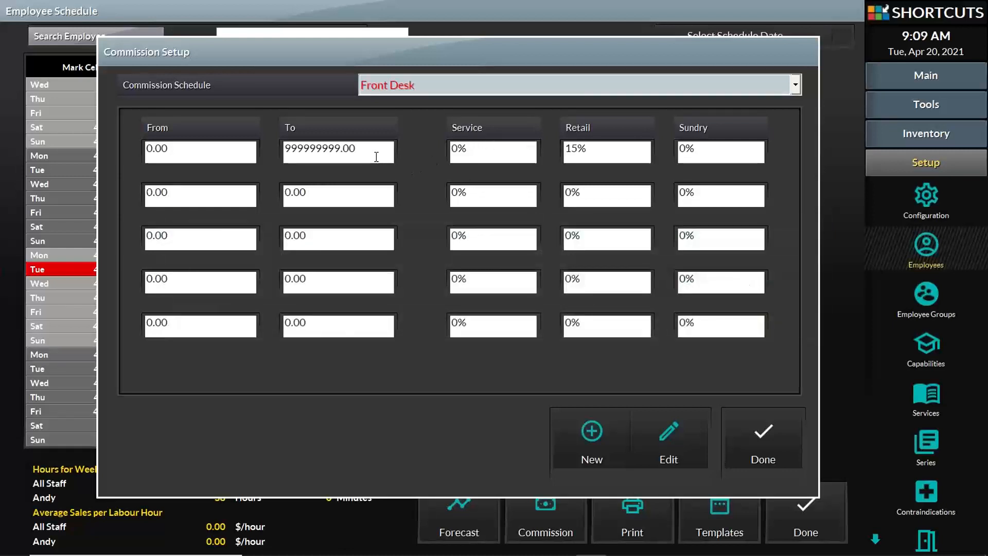
# Step: Review the Front Desk schedule's first-tier limit and its retail and service rates, then save it and close the commission setup
pyautogui.moveTo(372, 149); pyautogui.dragTo(283, 146)
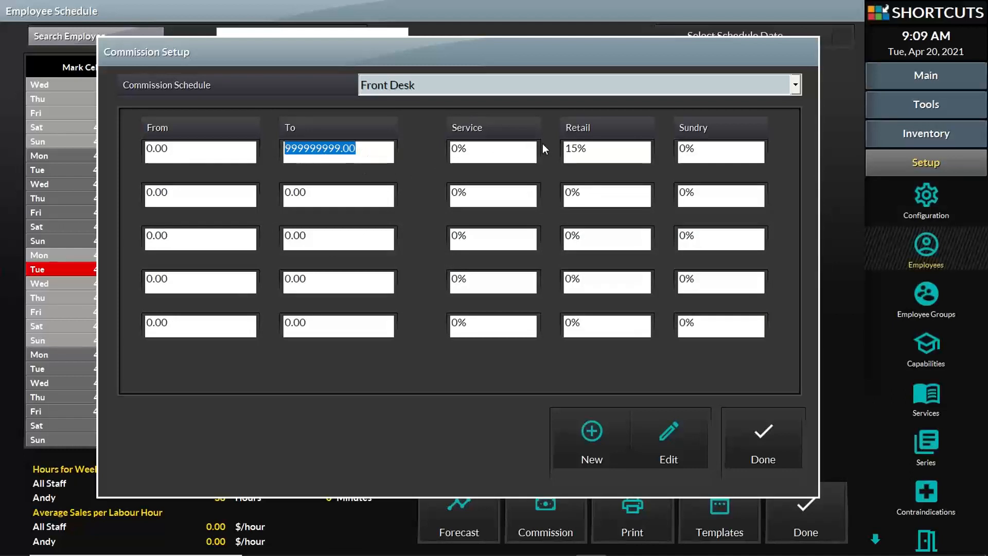
pyautogui.moveTo(596, 148); pyautogui.dragTo(562, 153)
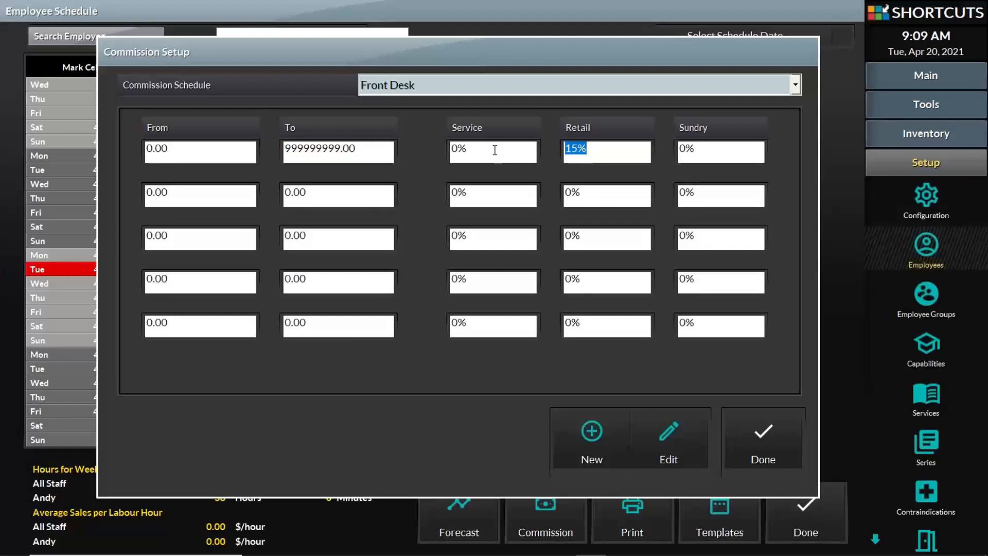
pyautogui.moveTo(495, 149); pyautogui.dragTo(446, 150)
pyautogui.click(780, 444)
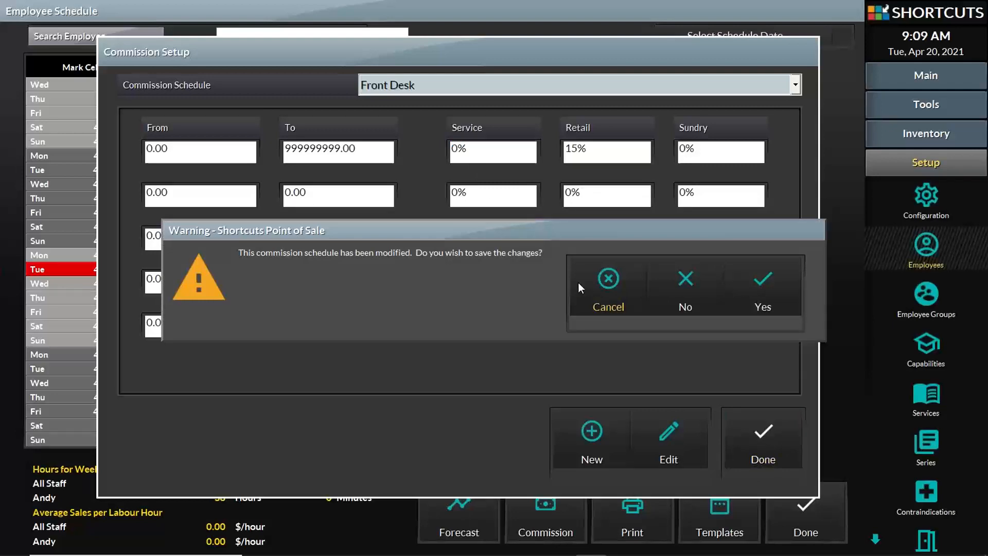
pyautogui.click(758, 279)
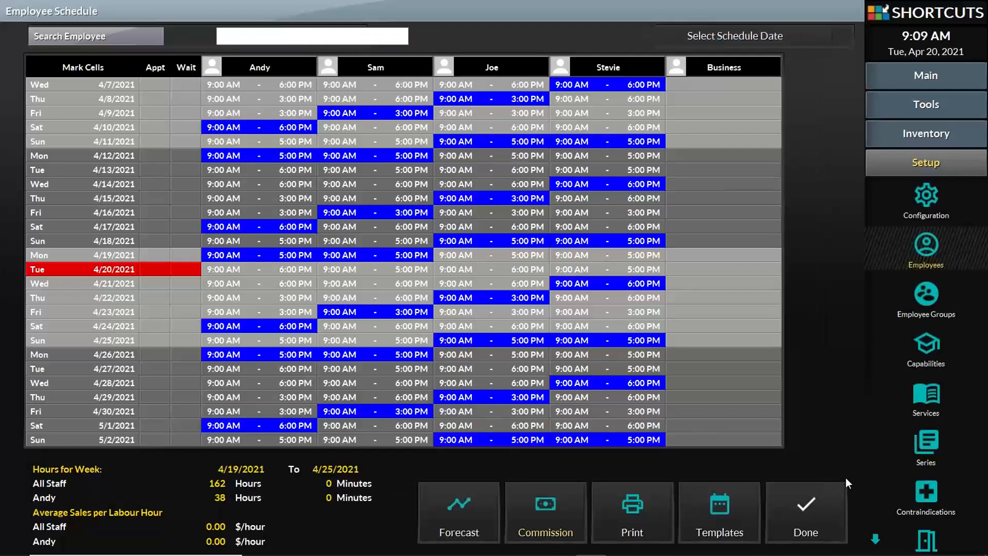
# Step: Return to the employee records and assign the Commission 1 schedule to the last employee in the alias list
pyautogui.click(812, 504)
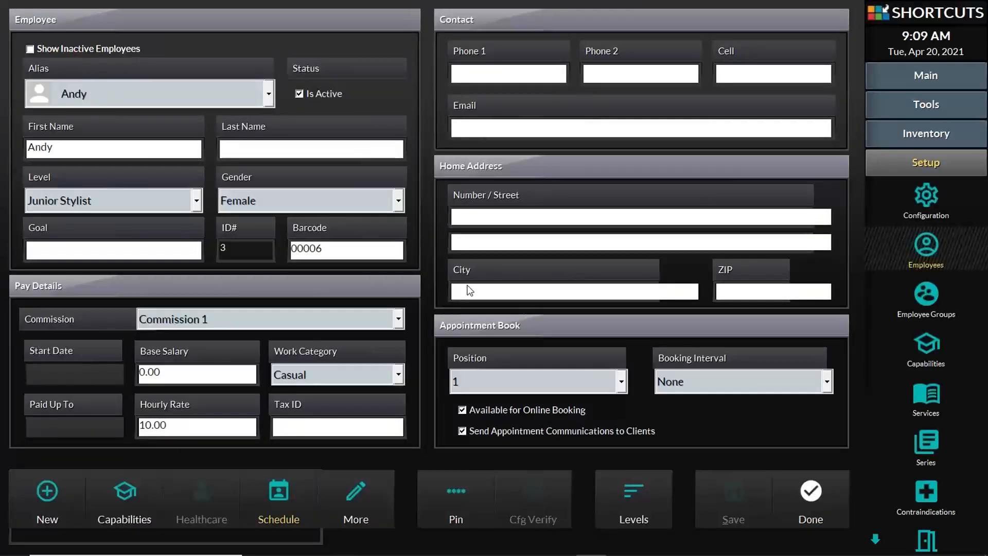
pyautogui.click(181, 97)
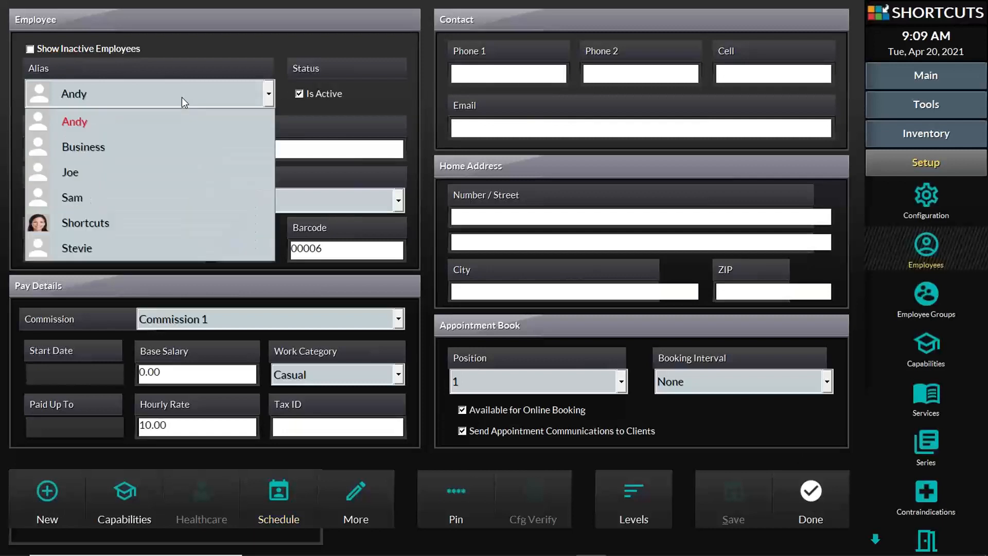
pyautogui.click(211, 242)
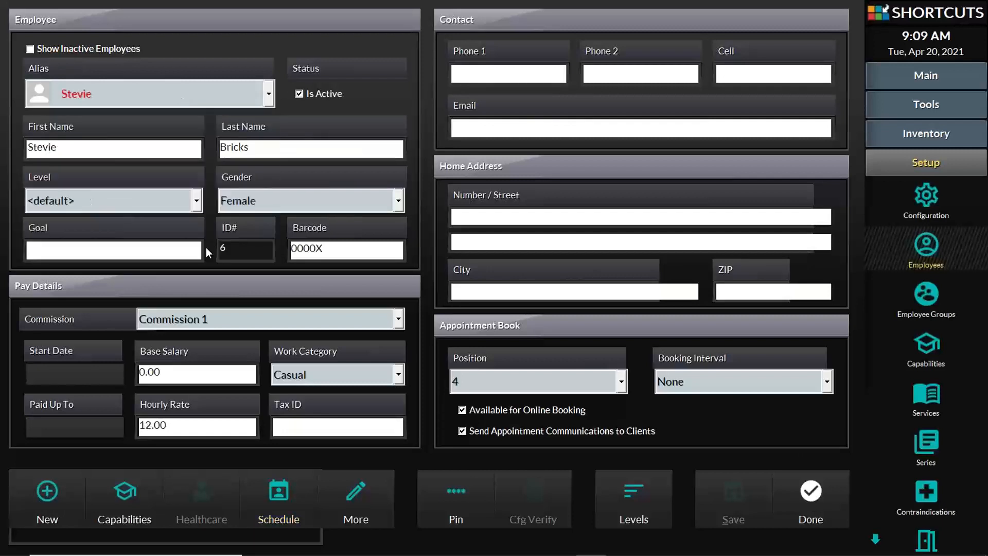
pyautogui.click(252, 321)
pyautogui.click(252, 320)
pyautogui.click(253, 320)
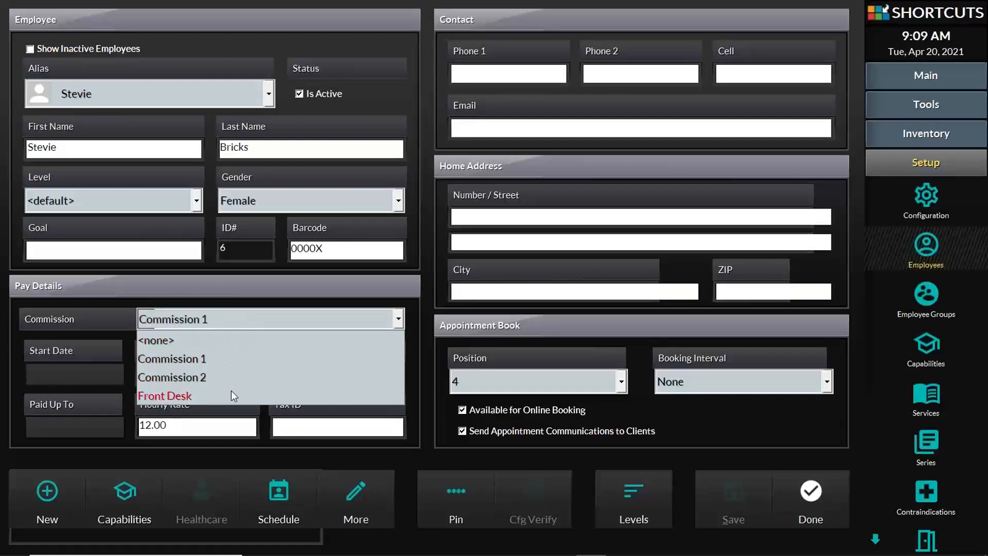
pyautogui.click(231, 364)
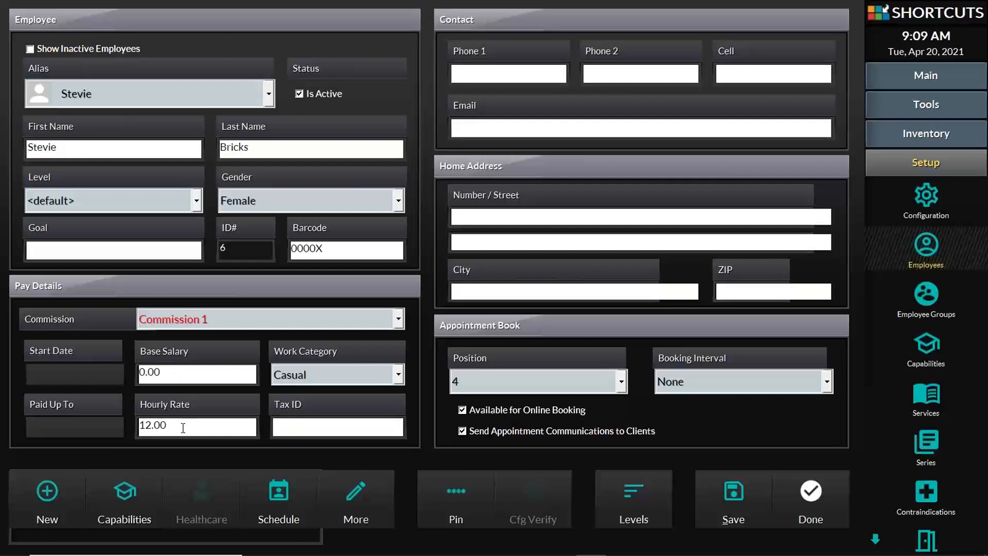
# Step: Change the employee's commission schedule to Front Desk in the pay details and save the record
pyautogui.moveTo(184, 428); pyautogui.dragTo(133, 427)
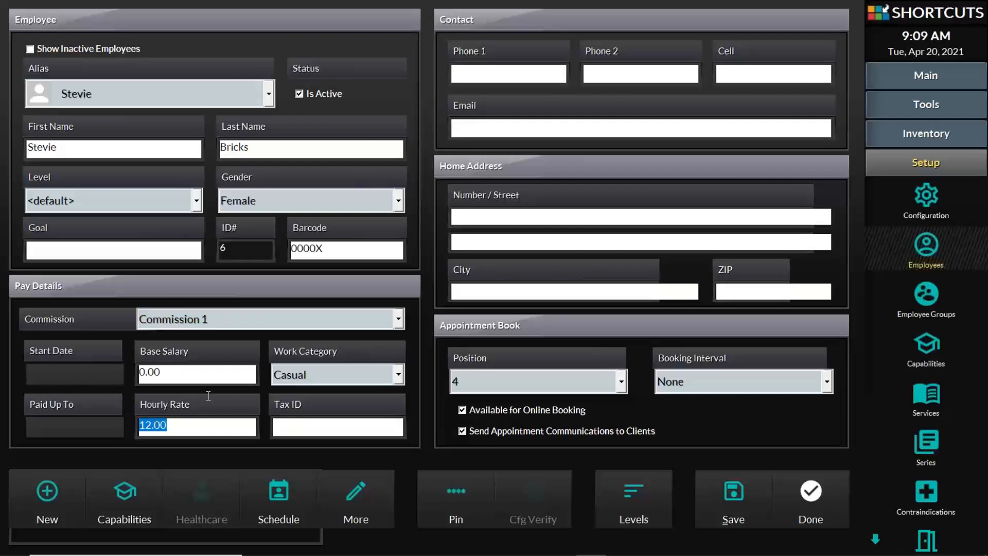
pyautogui.click(240, 320)
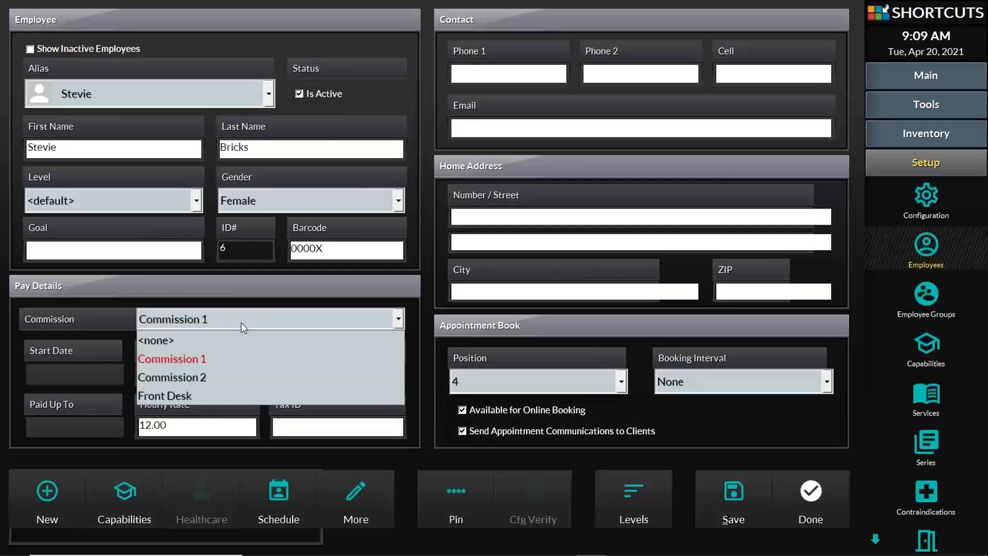
pyautogui.click(214, 394)
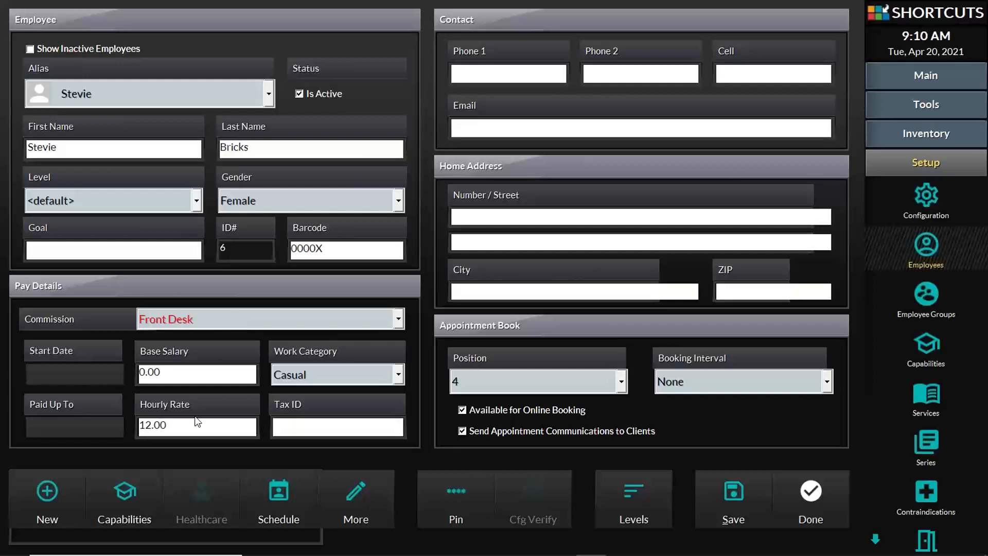
pyautogui.moveTo(197, 426); pyautogui.dragTo(129, 427)
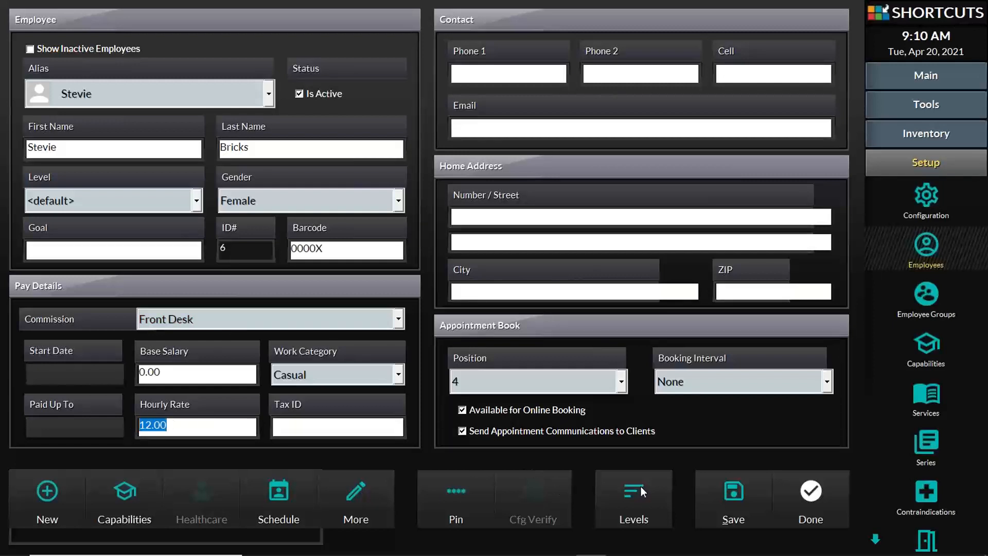
pyautogui.click(716, 495)
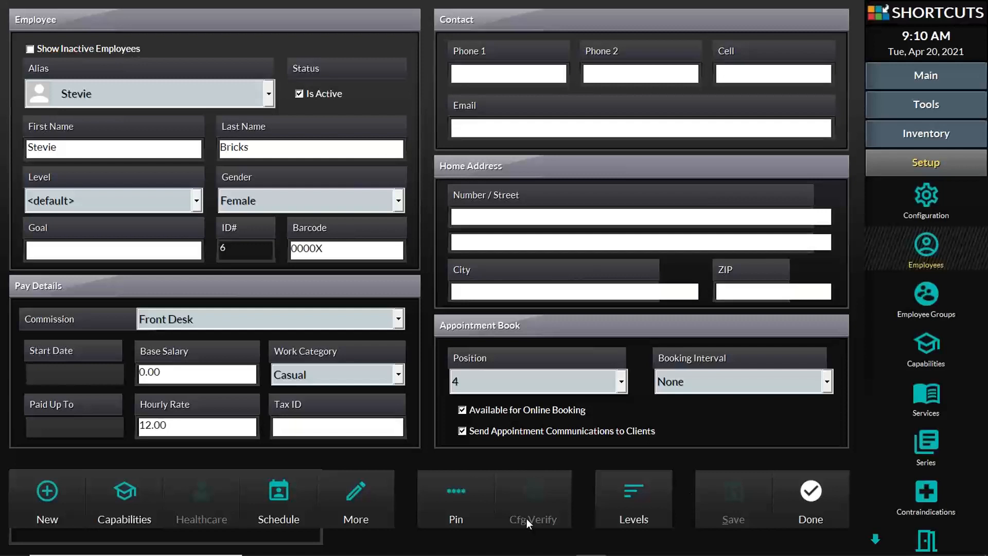
# Step: Check the Front Desk commission setup from the employee's schedule, then close the commission setup
pyautogui.click(282, 506)
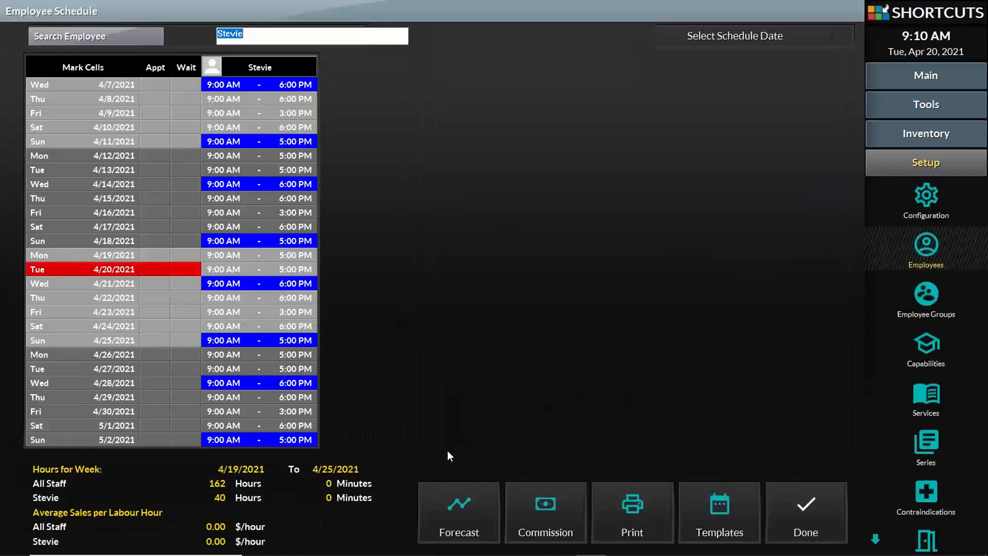
pyautogui.click(536, 504)
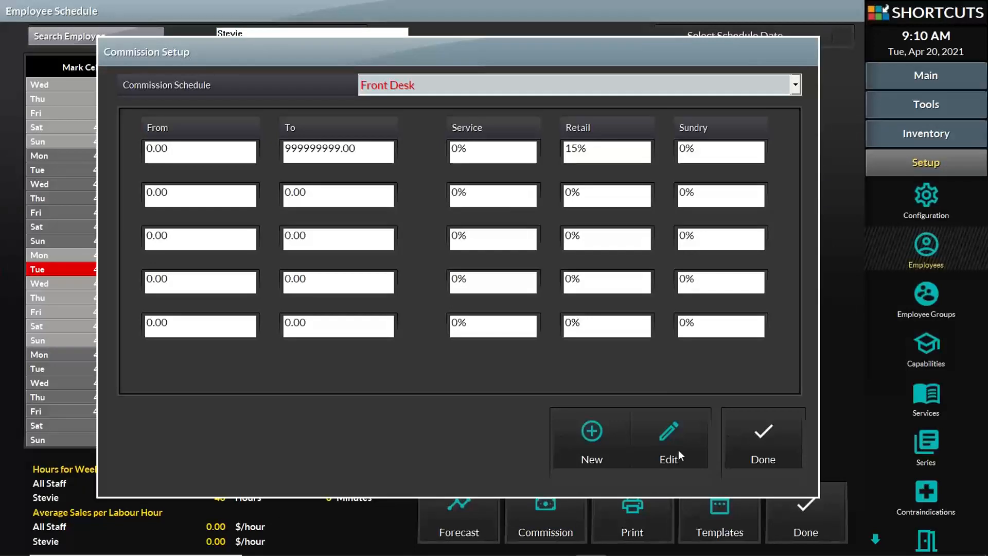
pyautogui.click(750, 441)
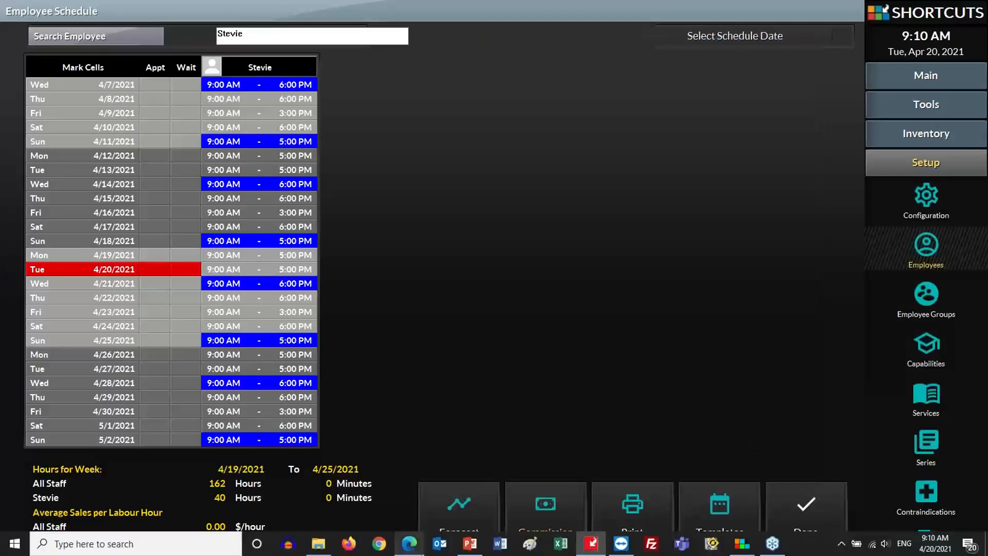
# Step: Switch to the PowerPoint presentation, start the slide show from the current slide and advance to the first bullet of Creating Levels
pyautogui.click(466, 545)
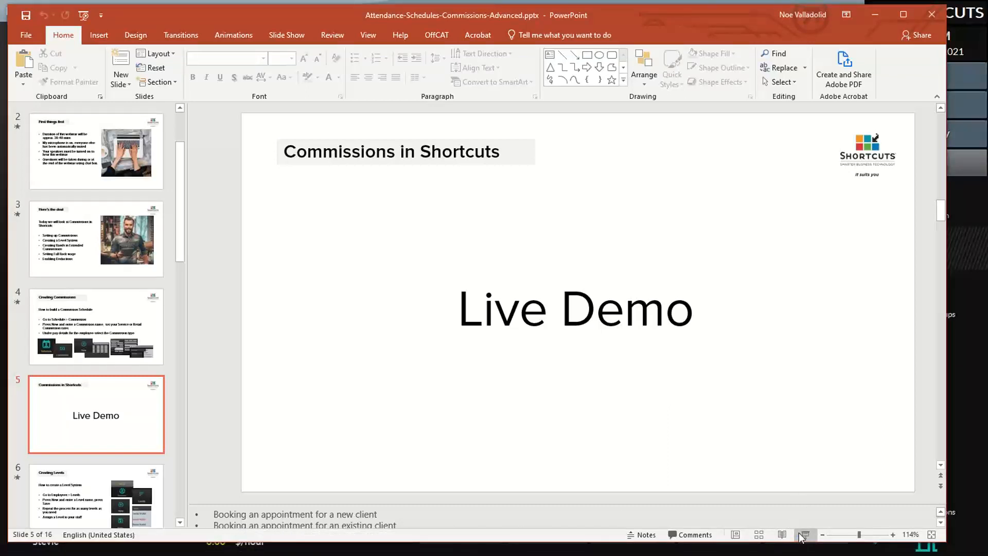
pyautogui.click(805, 533)
pyautogui.press('Right')
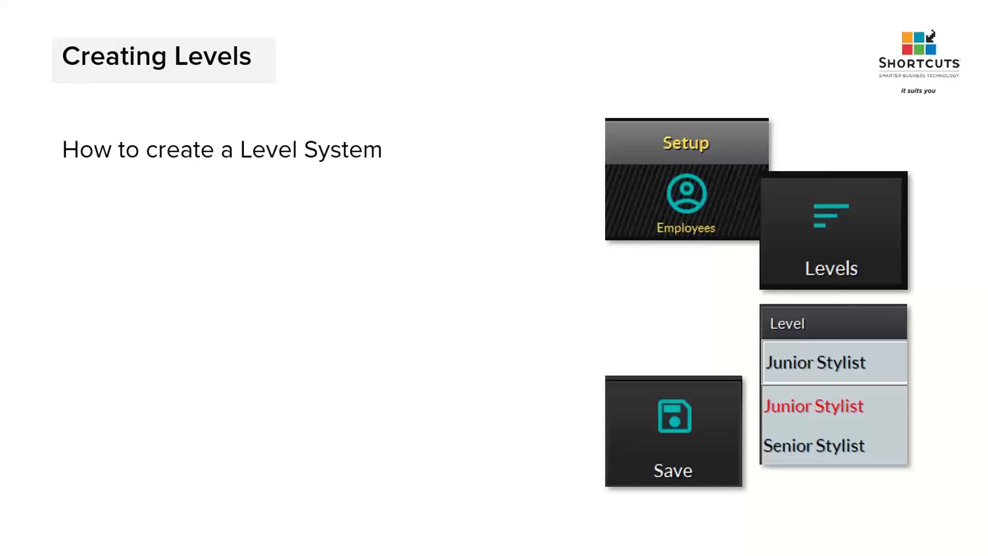
pyautogui.press('Right')
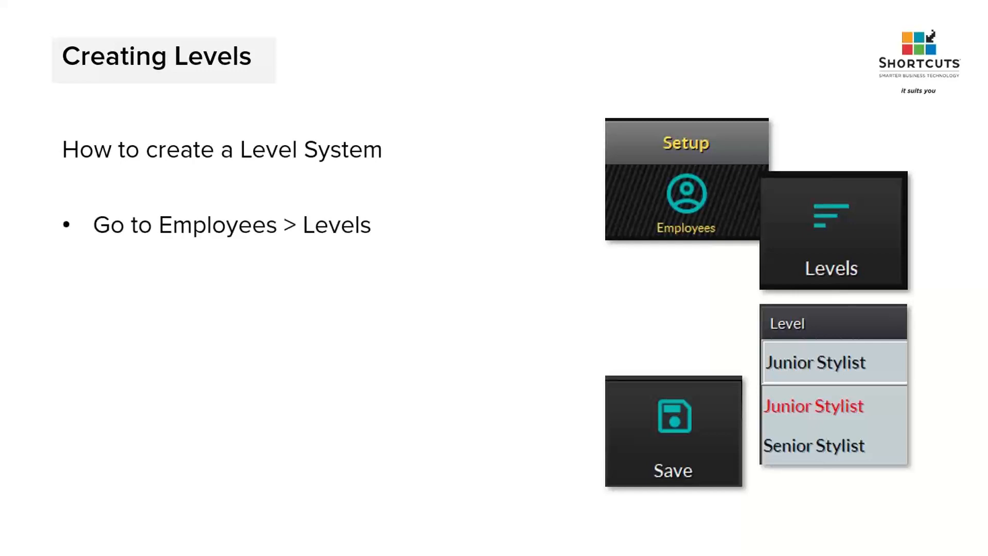
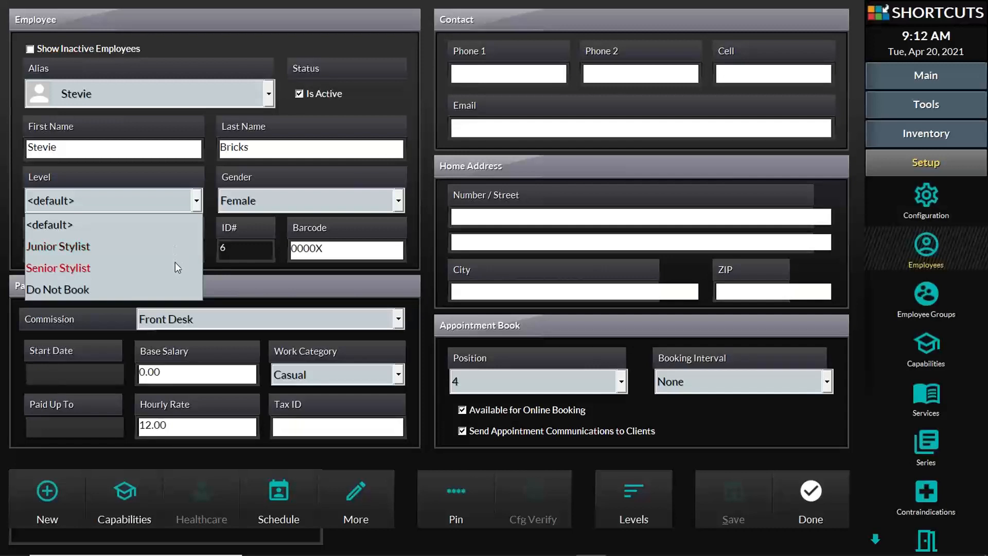
# Step: Open the employee levels setup from the employee record and view the Do Not Book level
pyautogui.click(629, 503)
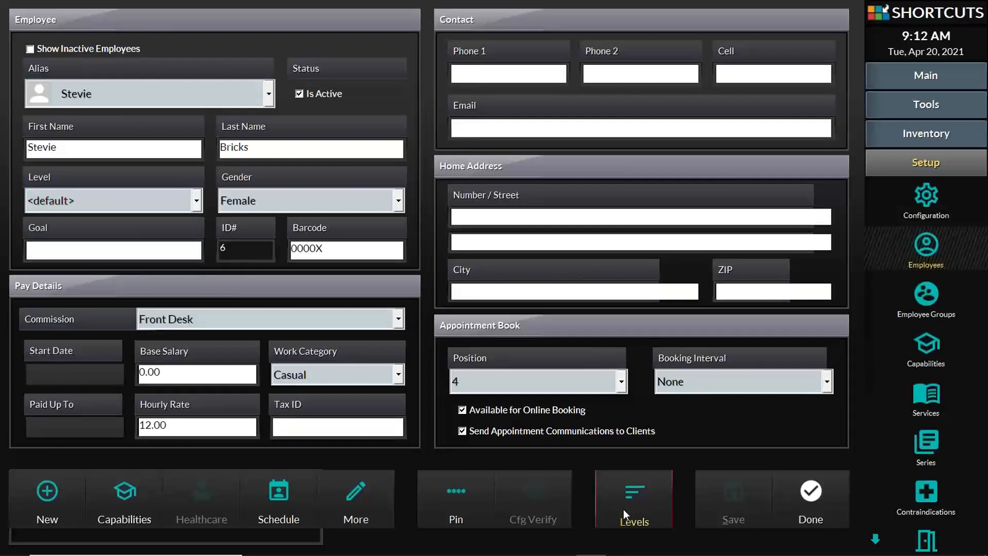
pyautogui.click(623, 509)
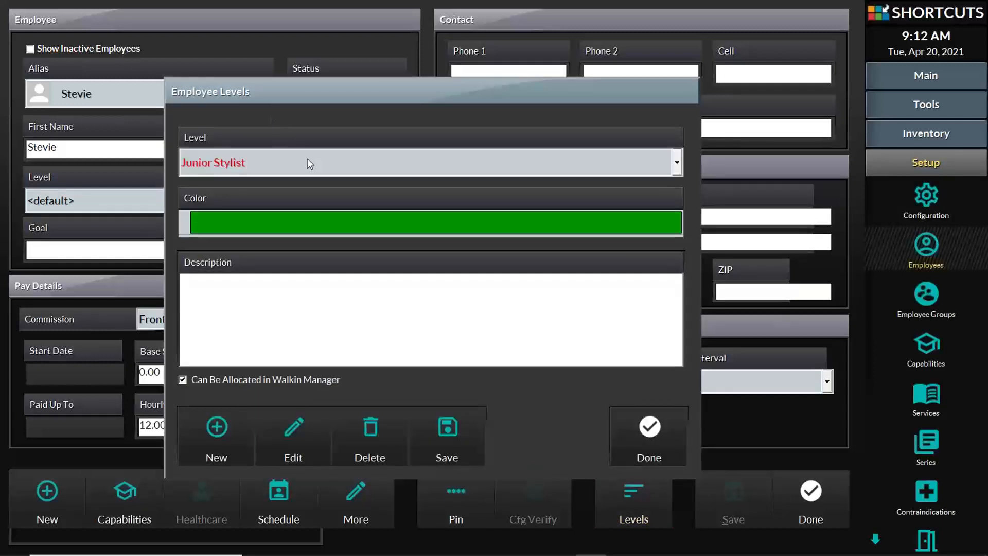
pyautogui.click(307, 160)
pyautogui.click(307, 159)
pyautogui.click(308, 160)
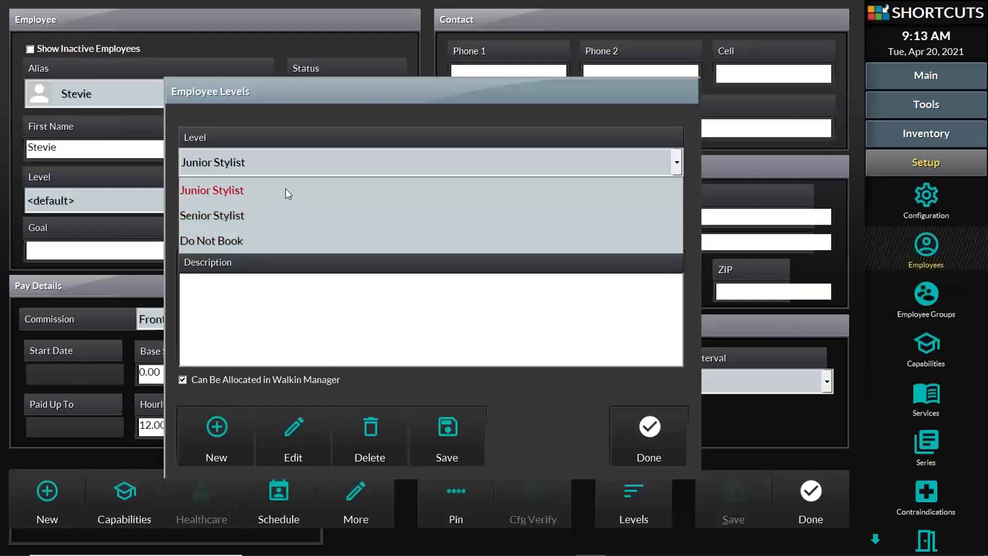
pyautogui.click(282, 243)
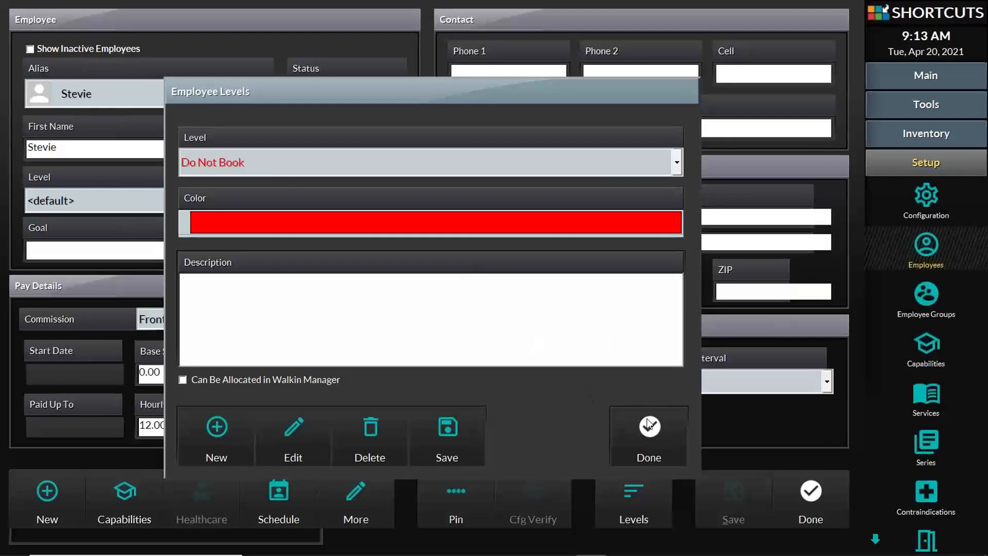
# Step: Review the colors of the Junior Stylist and Senior Stylist levels, then close the employee levels setup
pyautogui.click(503, 161)
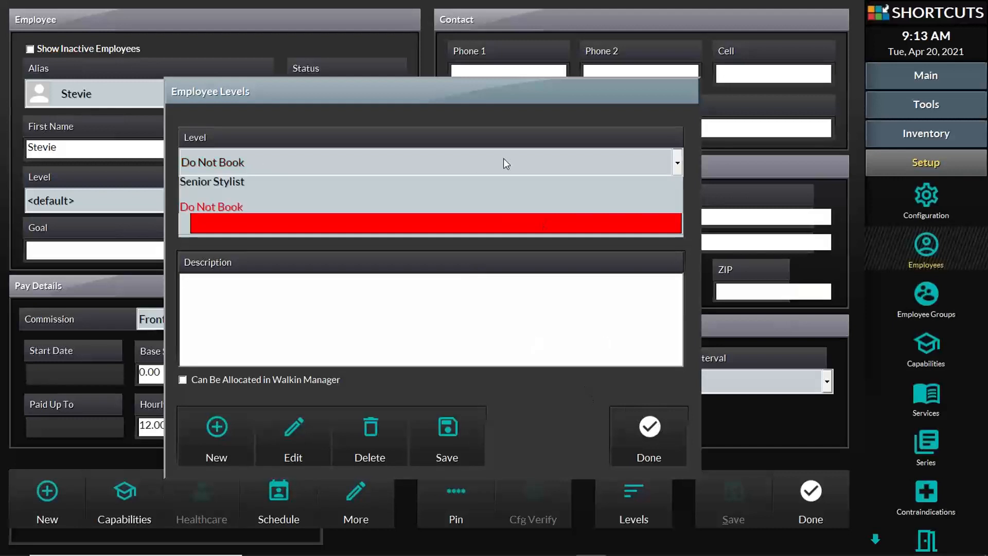
pyautogui.click(492, 191)
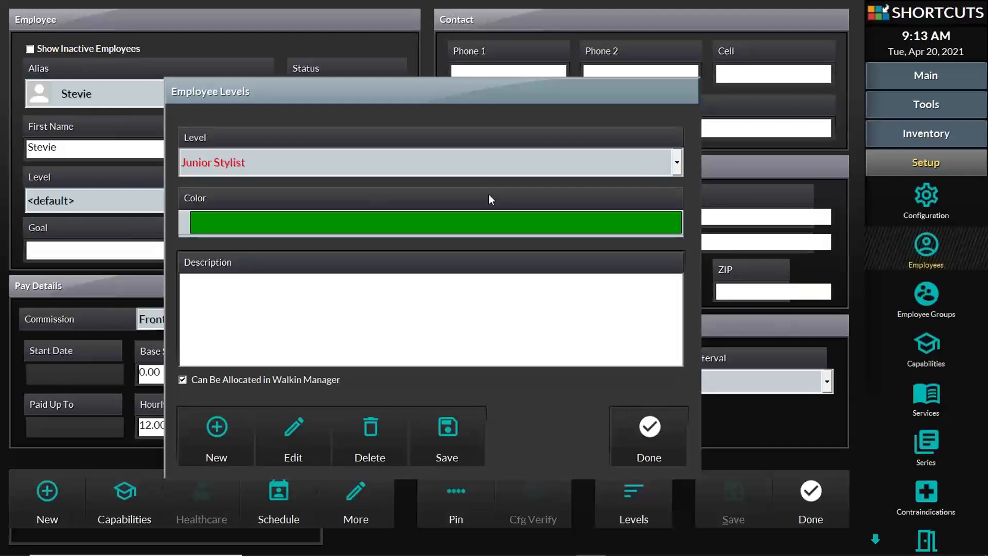
pyautogui.click(452, 162)
pyautogui.click(446, 212)
pyautogui.click(441, 224)
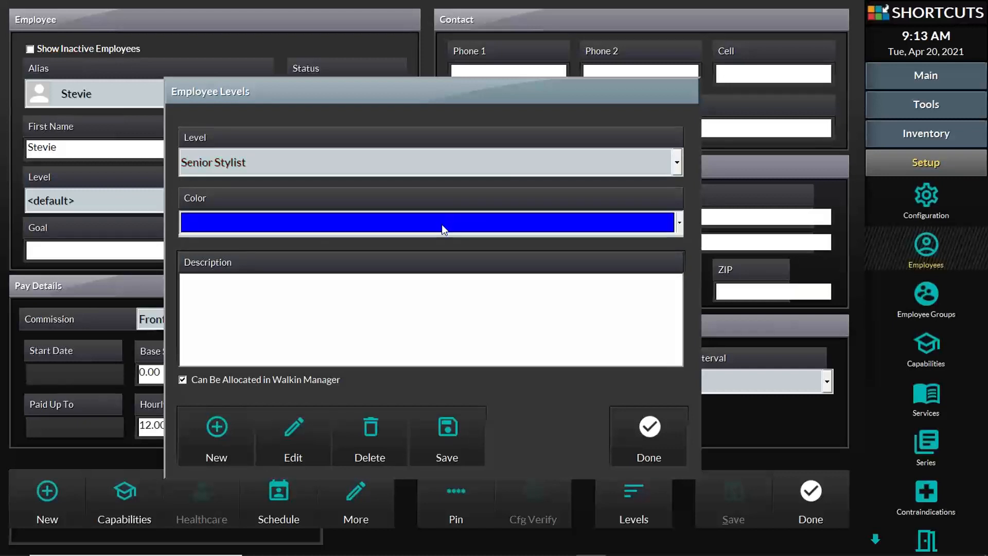
pyautogui.click(442, 224)
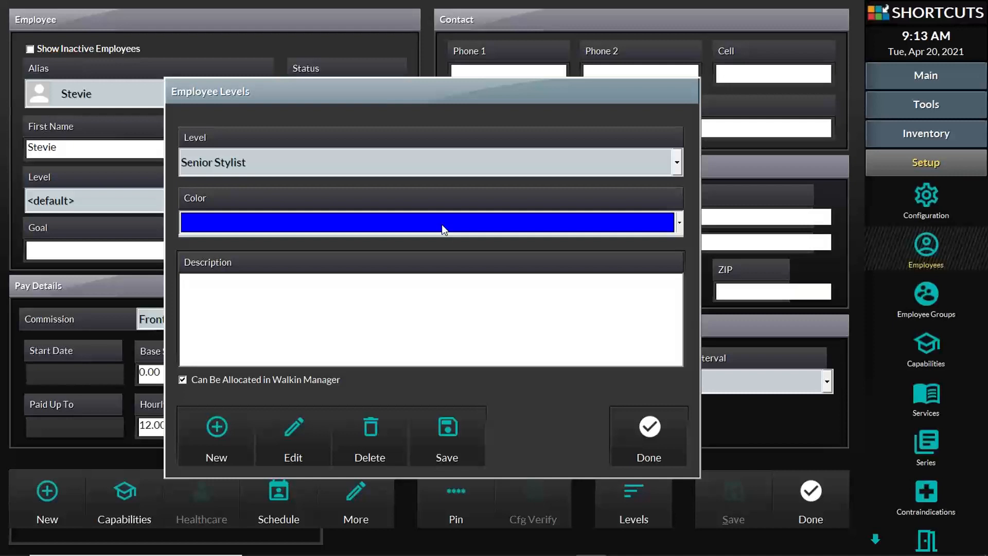
pyautogui.click(648, 429)
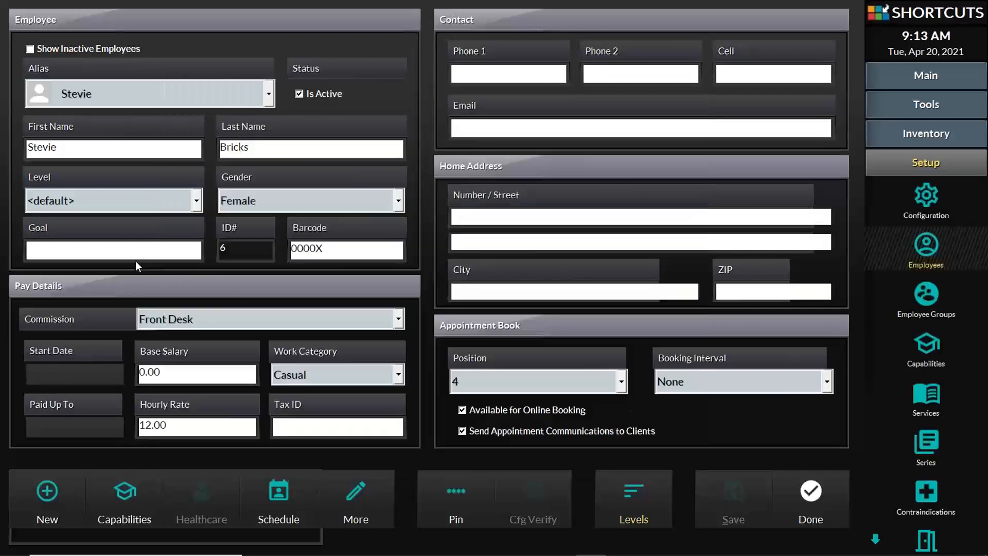
# Step: Set the employee's level to Do Not Book and the appointment book position to <none>
pyautogui.click(148, 201)
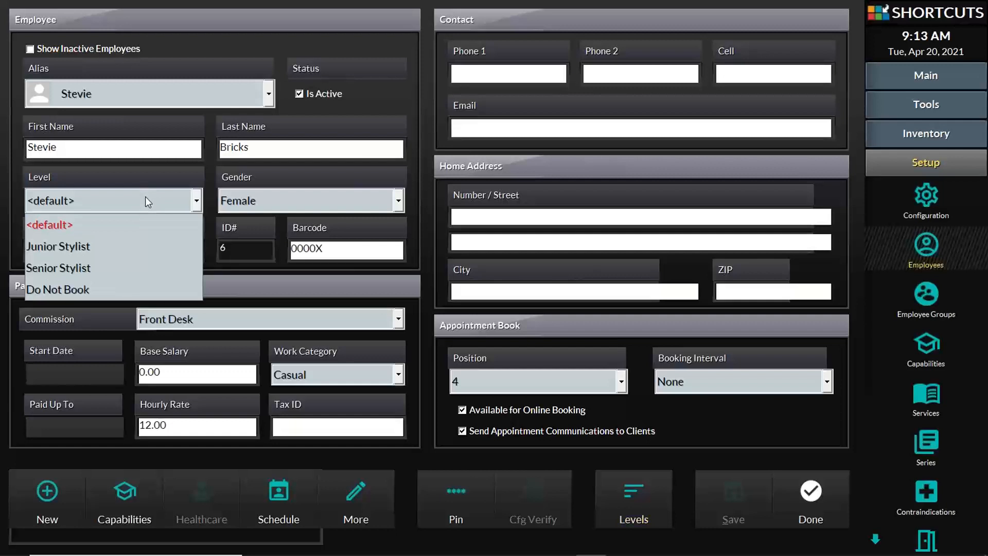
pyautogui.click(123, 290)
pyautogui.click(582, 381)
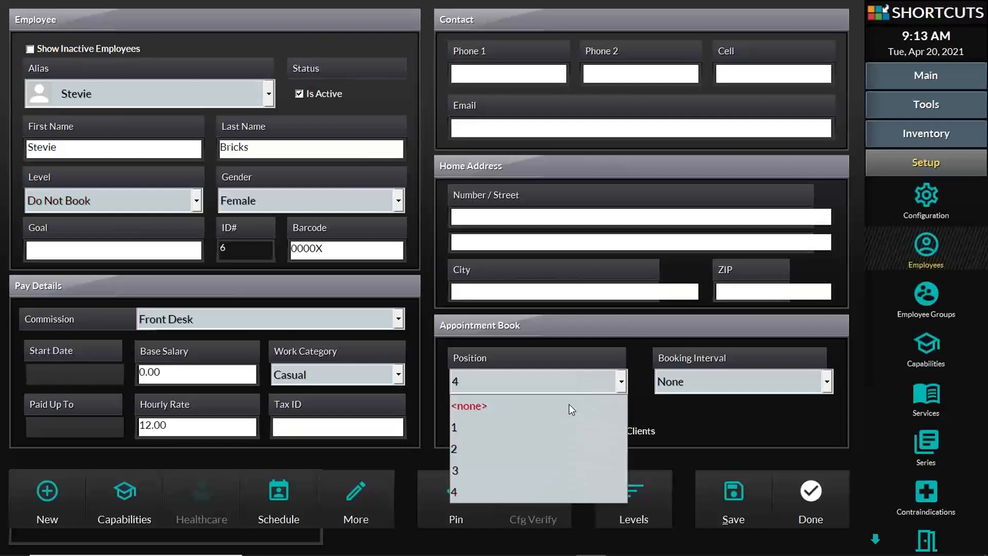
pyautogui.click(570, 406)
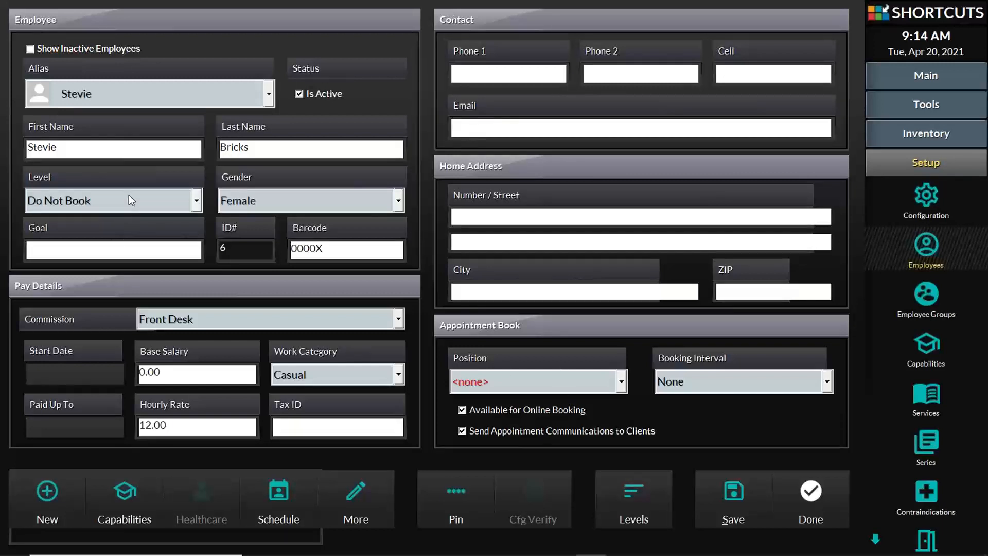
# Step: Try to save the employee as unavailable for online booking and without an appointment book position
pyautogui.click(462, 410)
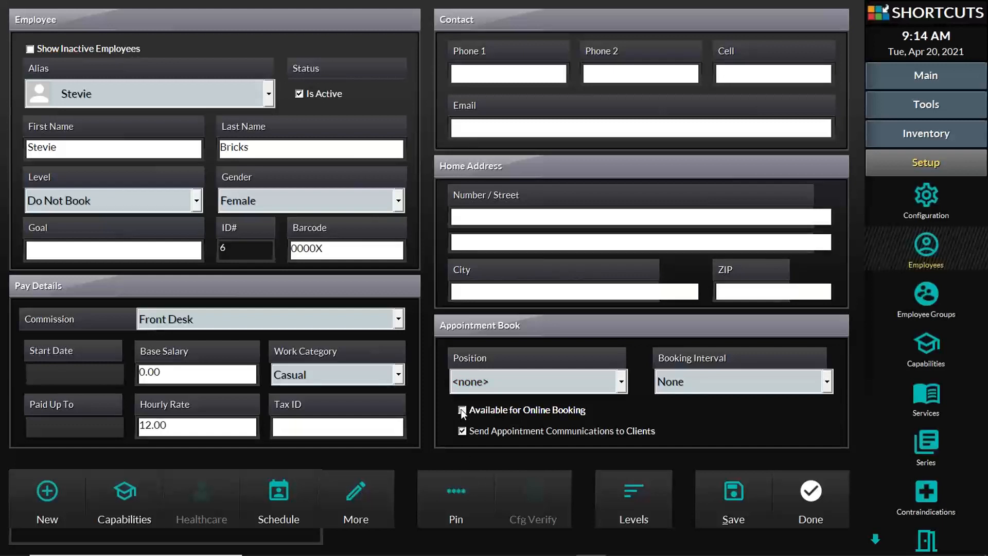
pyautogui.click(462, 410)
pyautogui.click(737, 511)
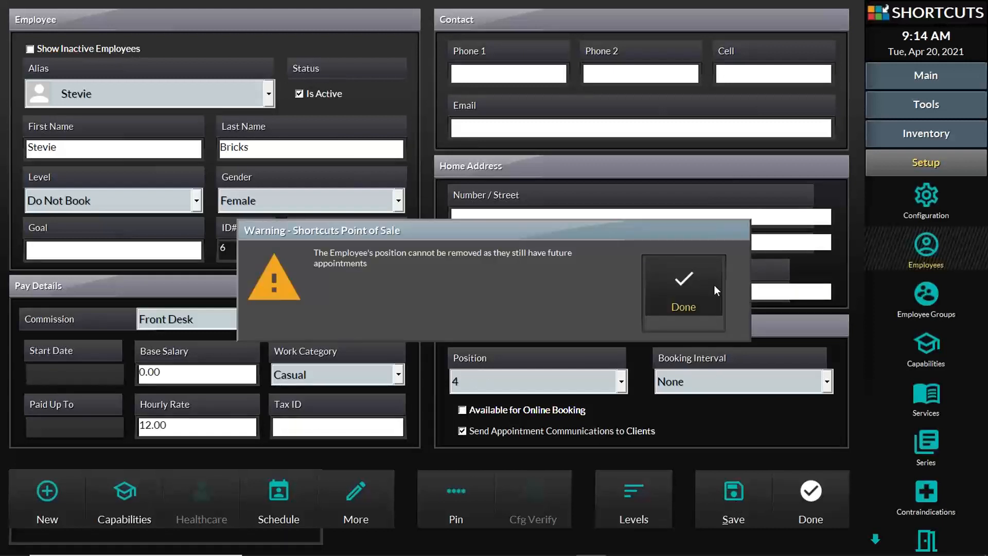
pyautogui.click(683, 292)
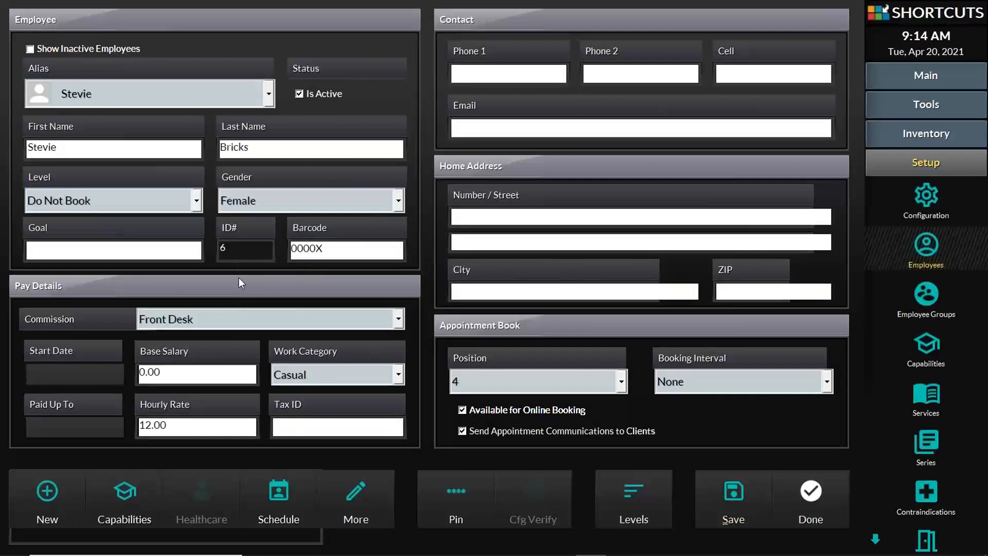
# Step: Set the employee's level to Junior Stylist and save the record
pyautogui.click(128, 198)
pyautogui.click(122, 243)
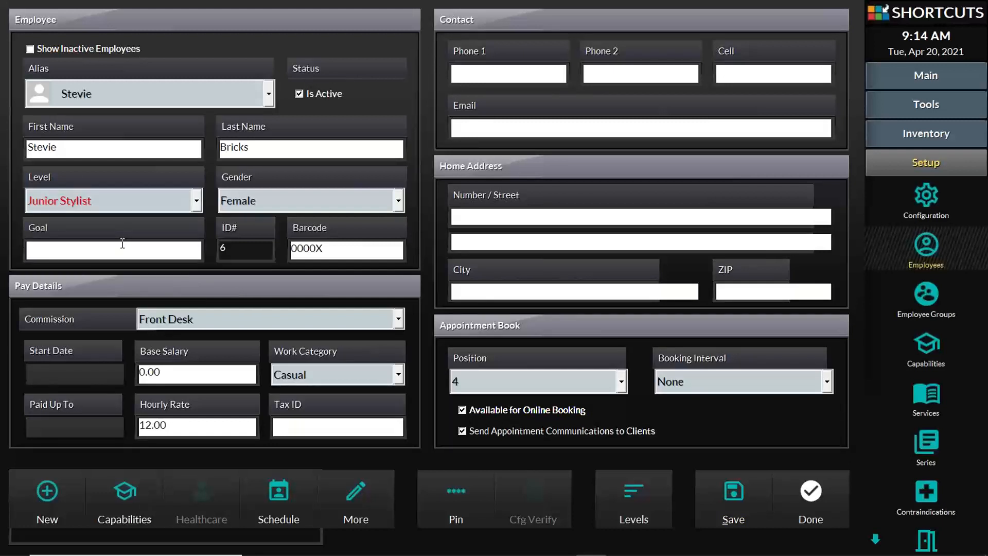
pyautogui.hotkey('alt', 's')
# Step: Set the level of the first employee in the alias list to Senior Stylist and save the record
pyautogui.click(218, 94)
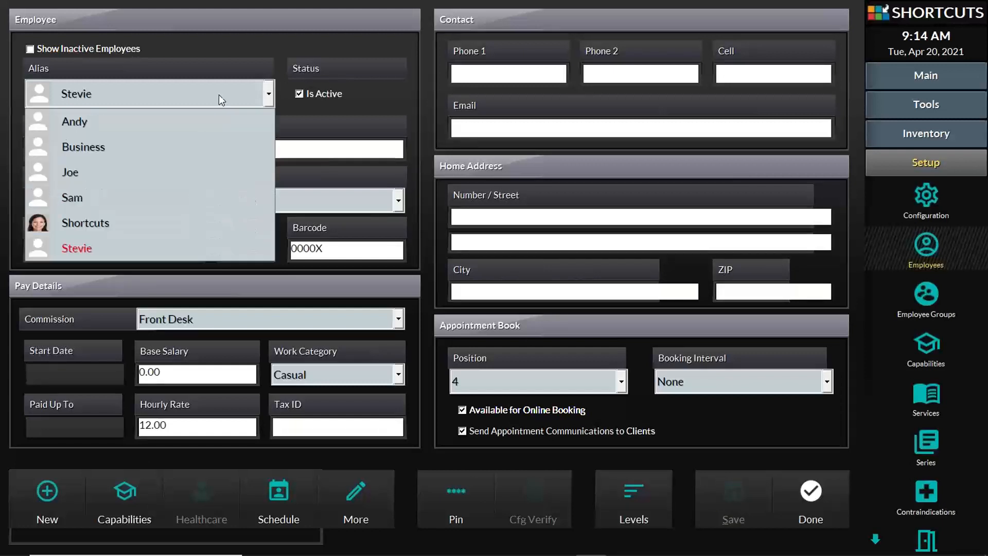
pyautogui.click(205, 124)
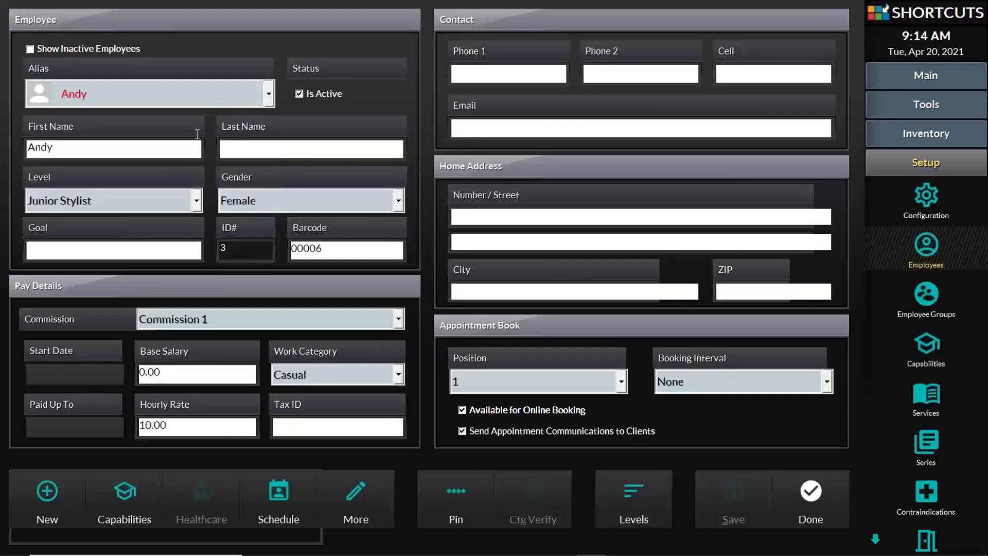
pyautogui.click(225, 324)
pyautogui.click(225, 323)
pyautogui.click(120, 199)
pyautogui.click(122, 267)
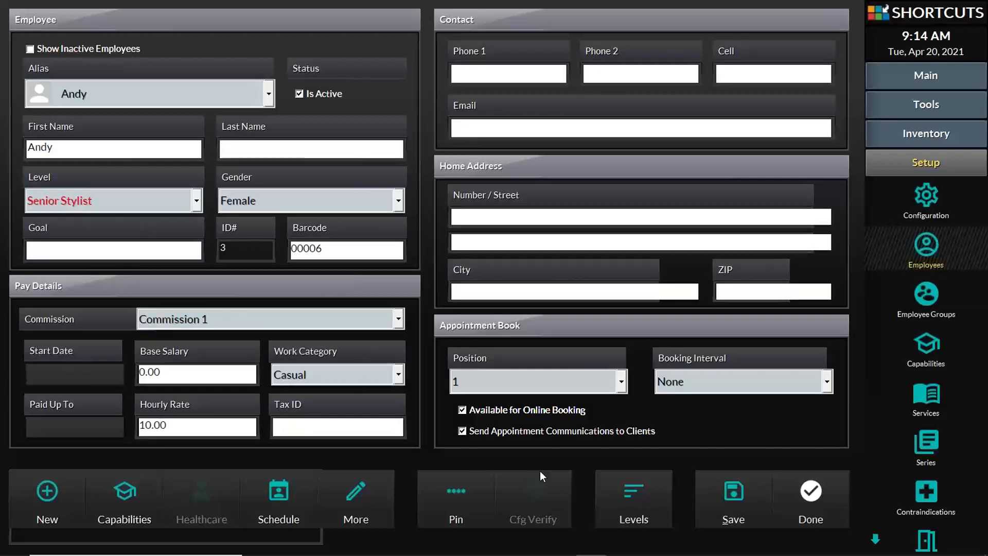
pyautogui.click(740, 498)
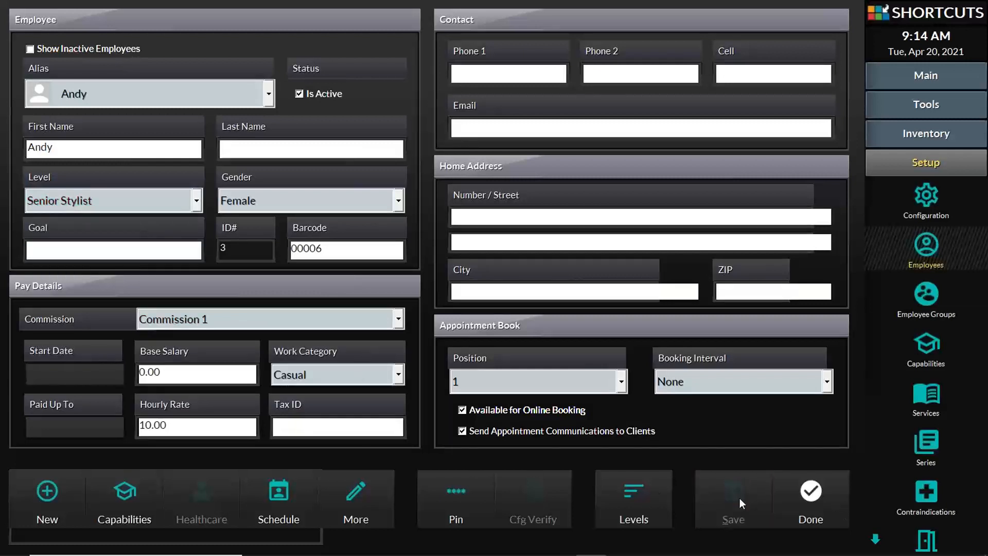
# Step: Close the employee records and open the salon's services list
pyautogui.click(808, 498)
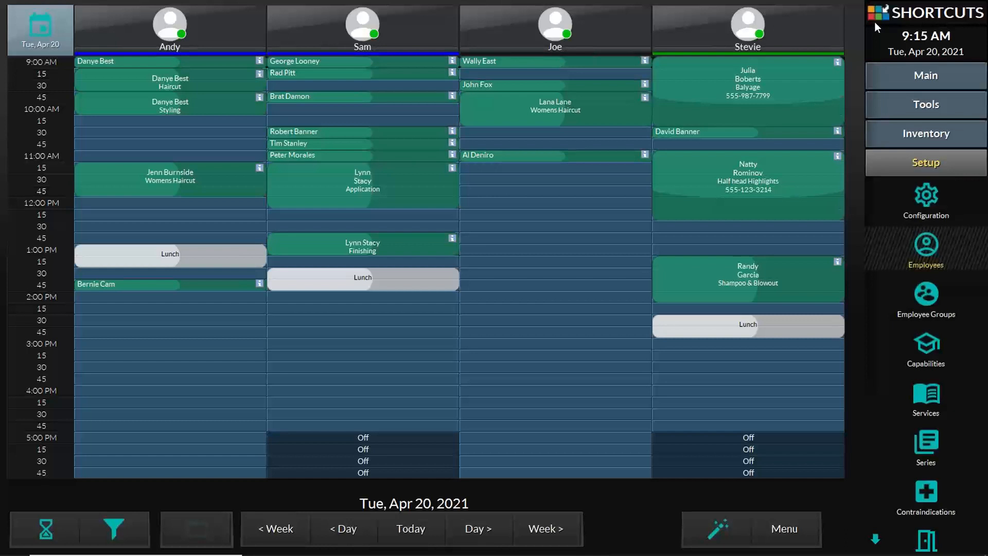
pyautogui.click(926, 169)
pyautogui.click(926, 172)
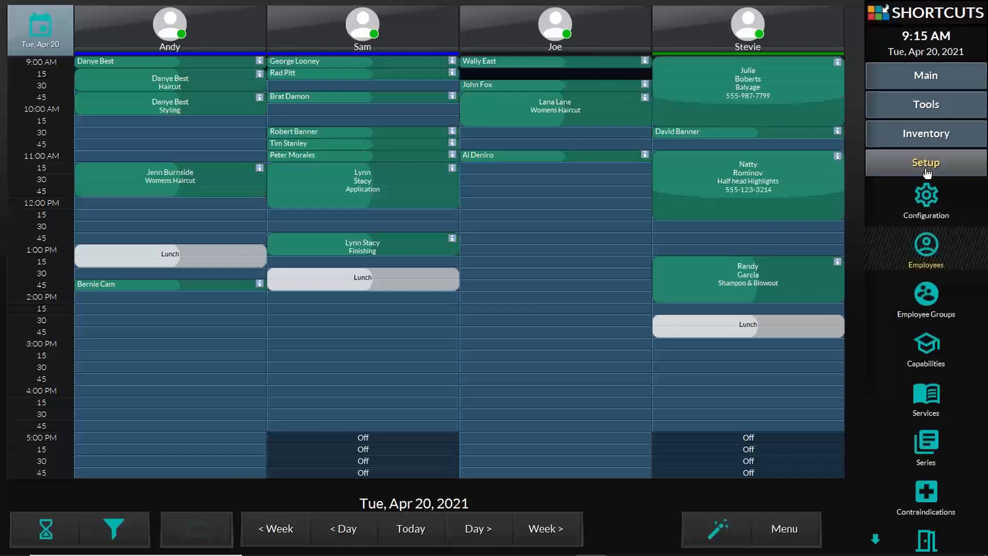
pyautogui.click(927, 395)
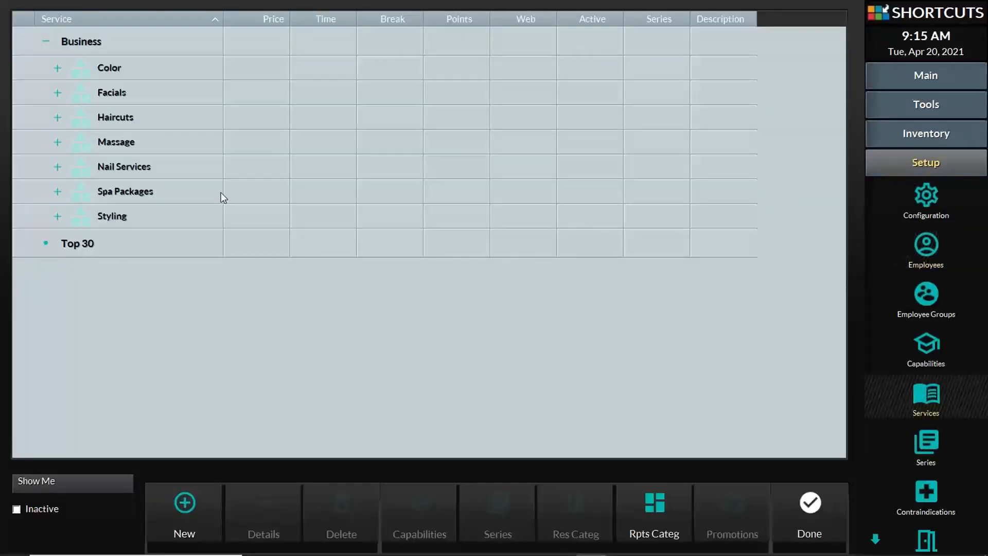
# Step: Open the details of the Men's Haircut service under Haircuts and set its Default level time to 30
pyautogui.click(58, 118)
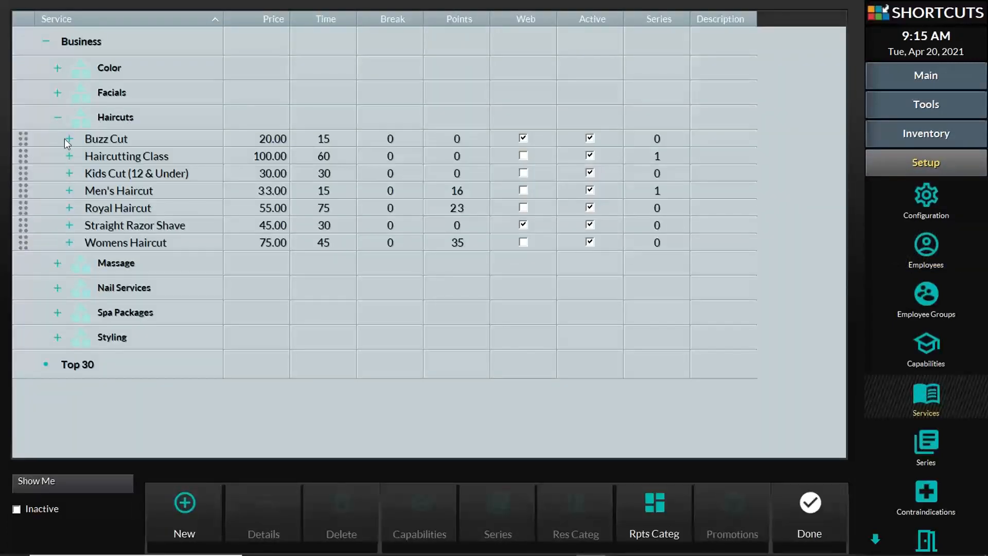
pyautogui.click(130, 191)
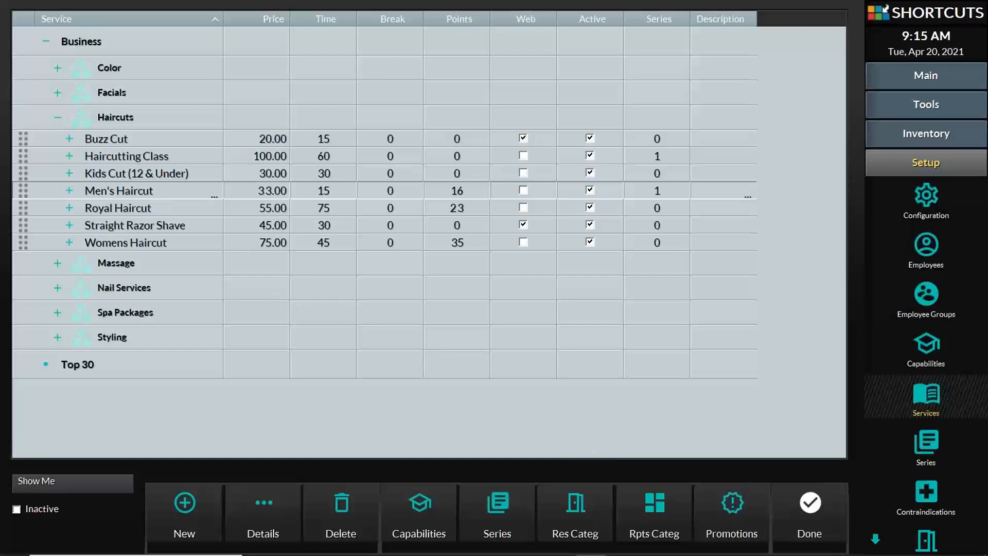
pyautogui.click(265, 507)
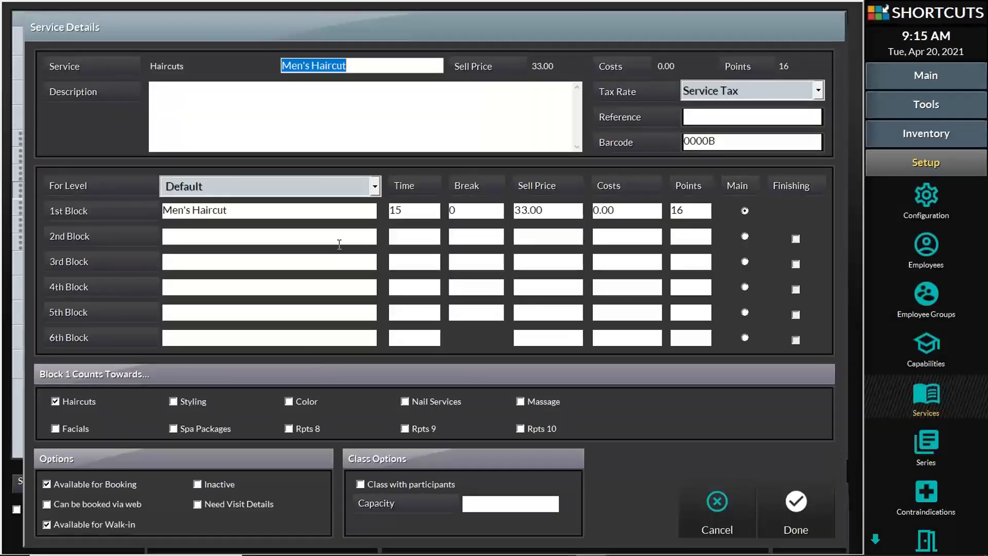
pyautogui.moveTo(543, 211); pyautogui.dragTo(507, 213)
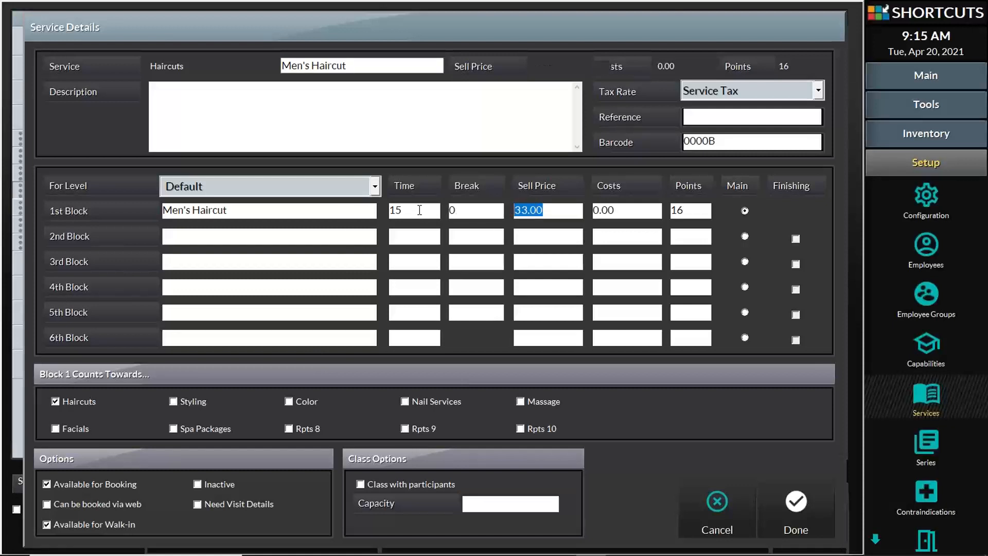
pyautogui.moveTo(419, 210); pyautogui.dragTo(392, 209)
pyautogui.write('30')
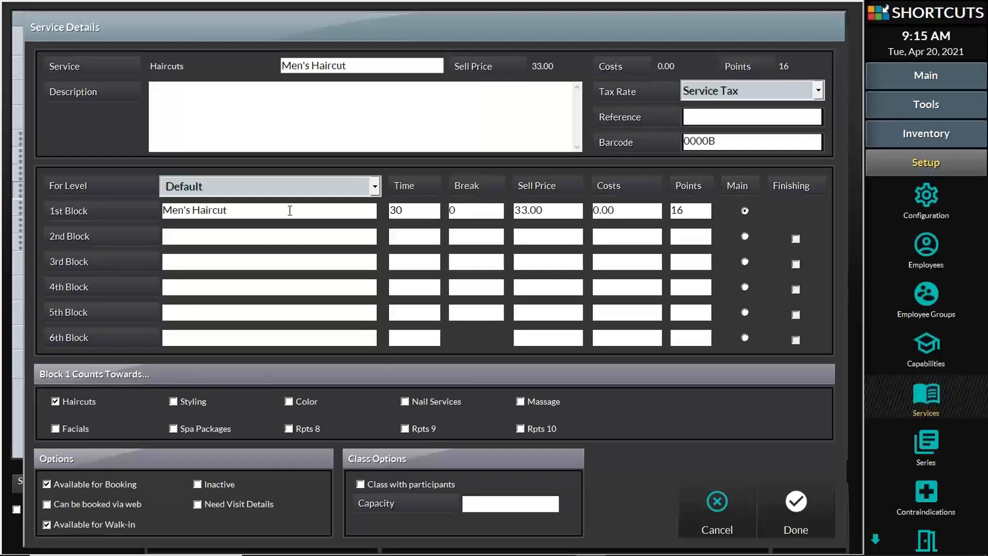
# Step: Set the Men's Haircut sell price for the Senior Stylist level to 37
pyautogui.click(291, 189)
pyautogui.click(291, 186)
pyautogui.click(291, 187)
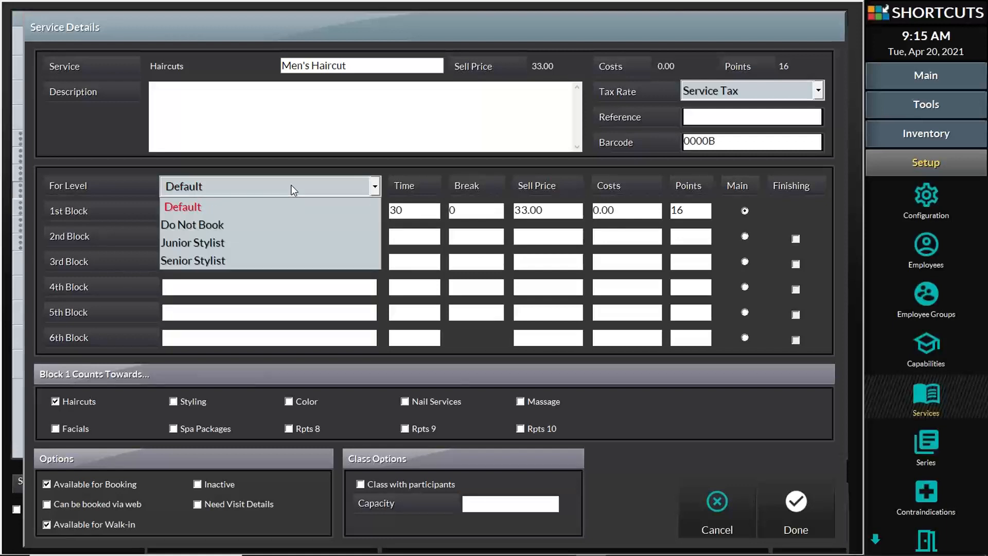
pyautogui.click(289, 260)
pyautogui.moveTo(544, 210); pyautogui.dragTo(507, 209)
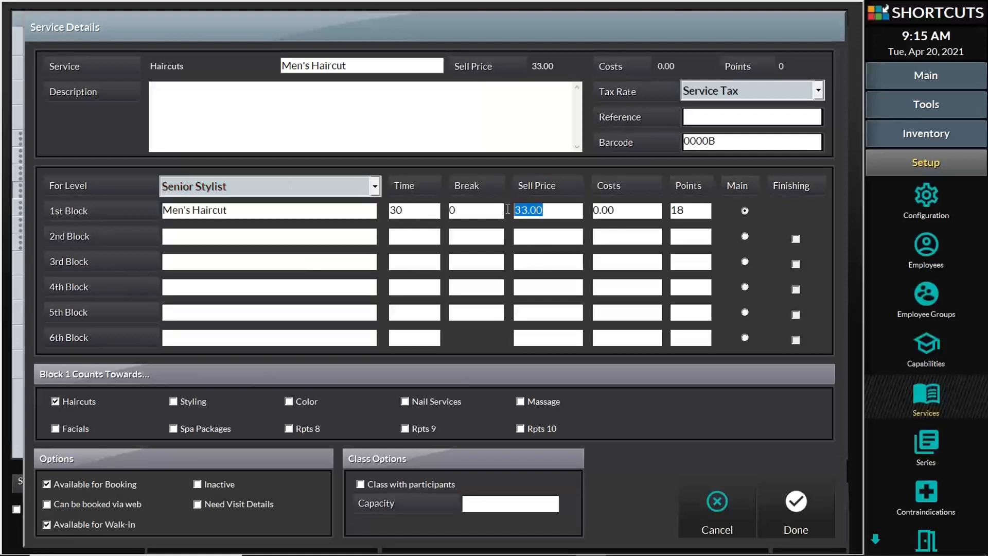
pyautogui.write('37')
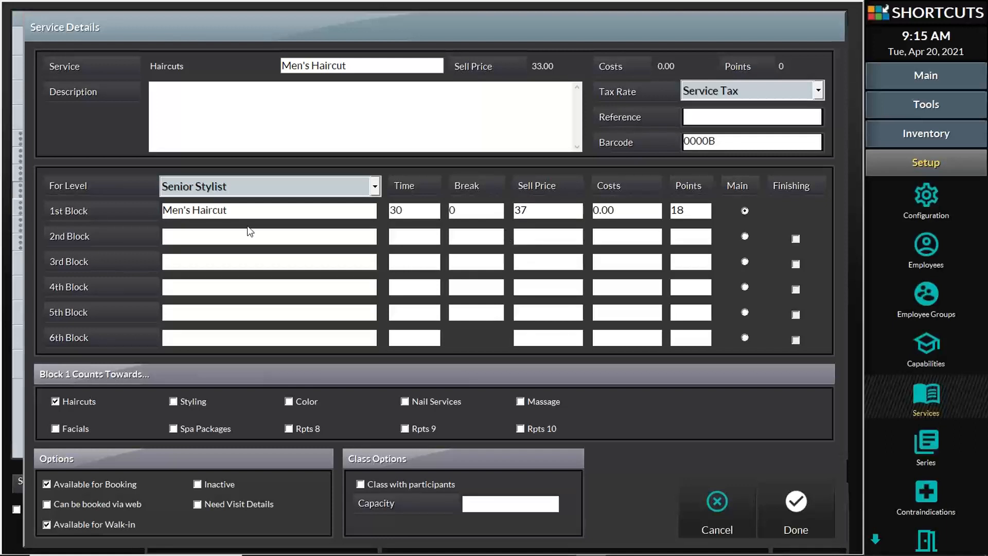
# Step: Compare the Junior and Senior Stylist settings, then set the Junior Stylist time for Men's Haircut to 45
pyautogui.click(314, 187)
pyautogui.click(291, 240)
pyautogui.click(300, 185)
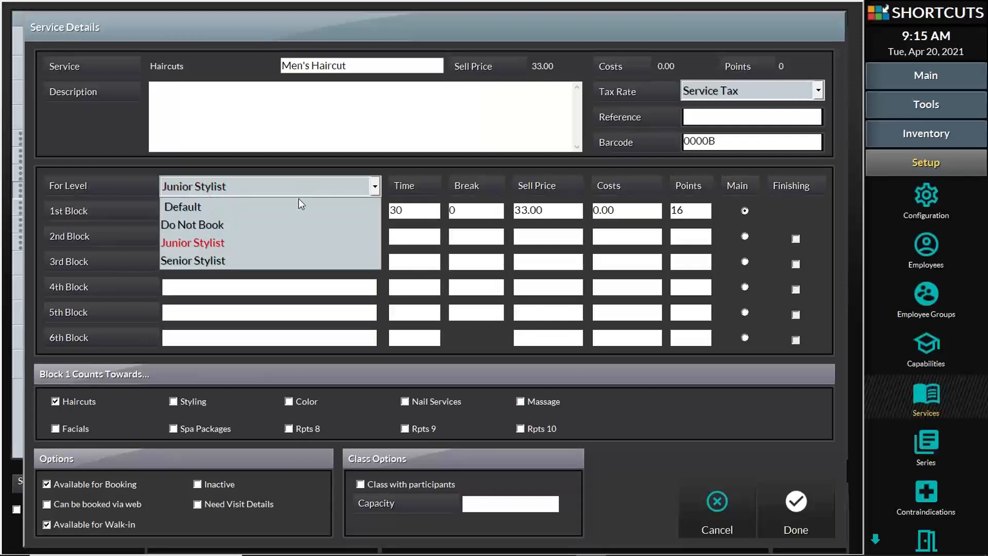
pyautogui.click(295, 259)
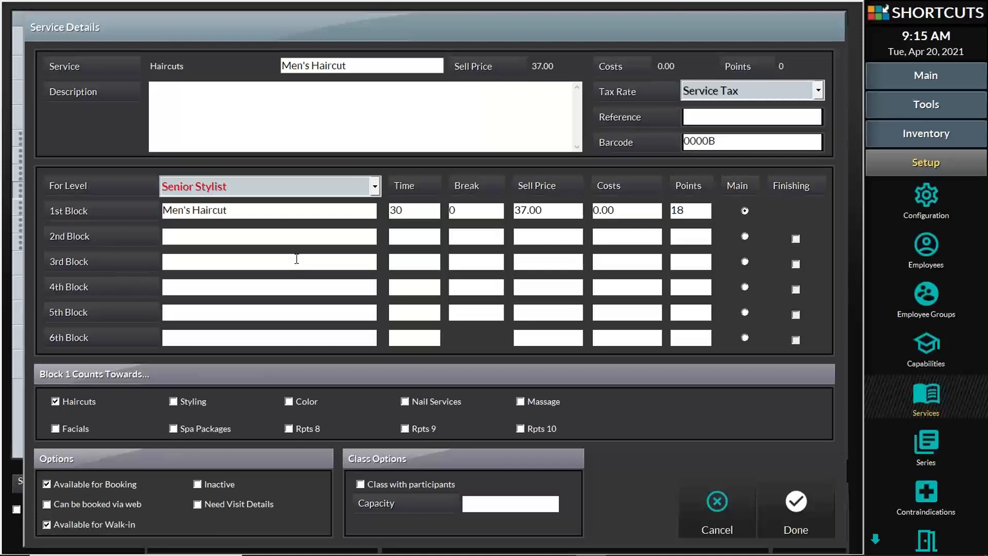
pyautogui.click(327, 186)
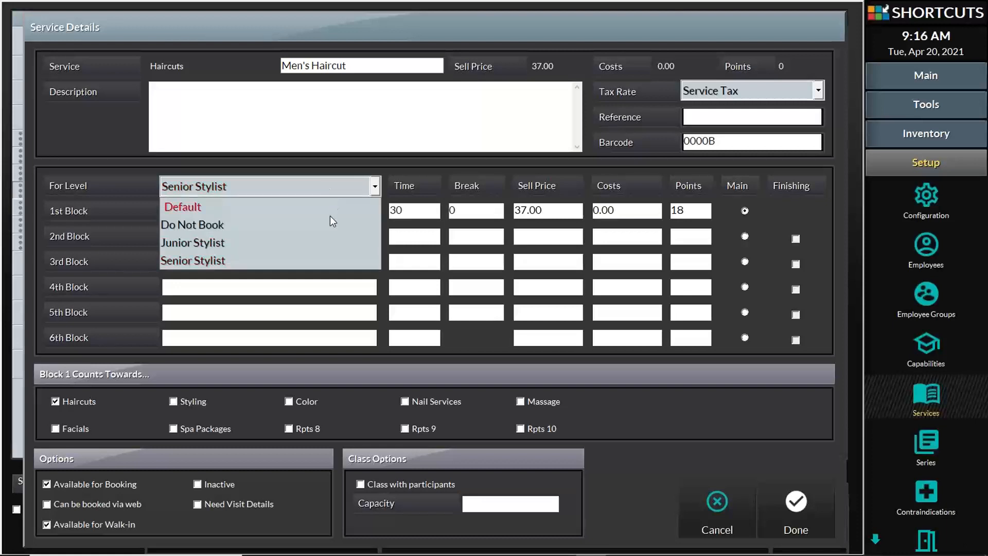
pyautogui.click(327, 243)
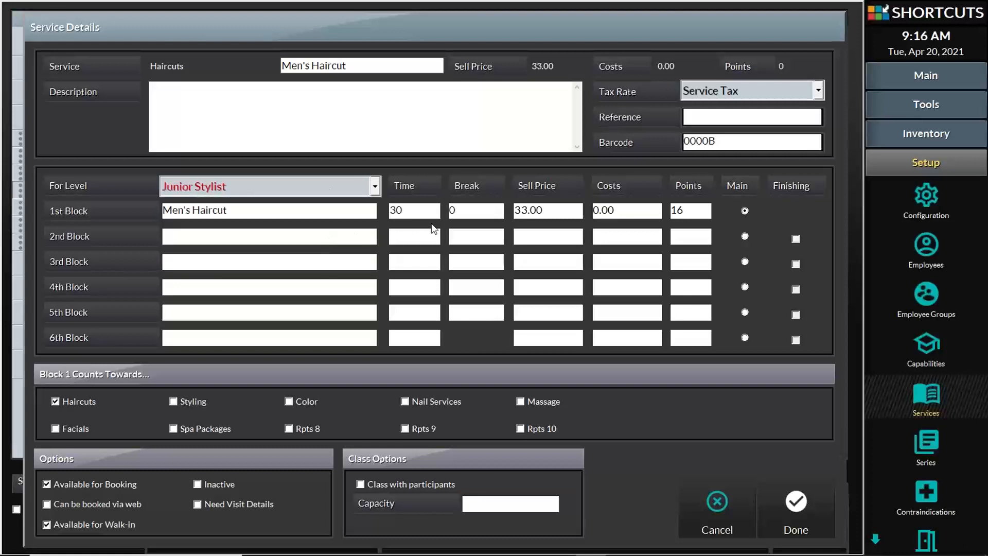
pyautogui.click(409, 206)
pyautogui.moveTo(409, 207); pyautogui.dragTo(378, 211)
pyautogui.write('45')
# Step: Recheck the two stylist levels, set the Default level time for Men's Haircut to 45 and save the service
pyautogui.click(375, 186)
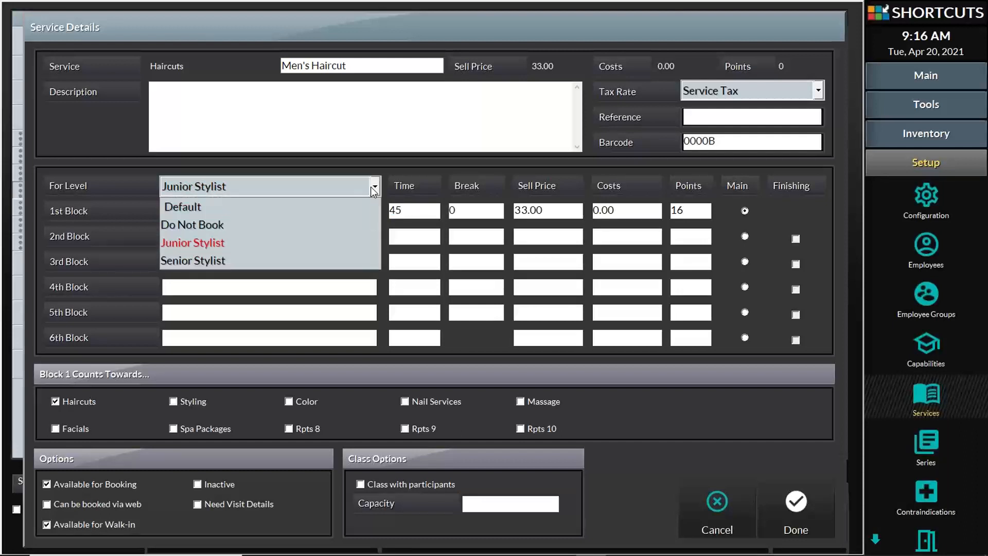
pyautogui.click(243, 261)
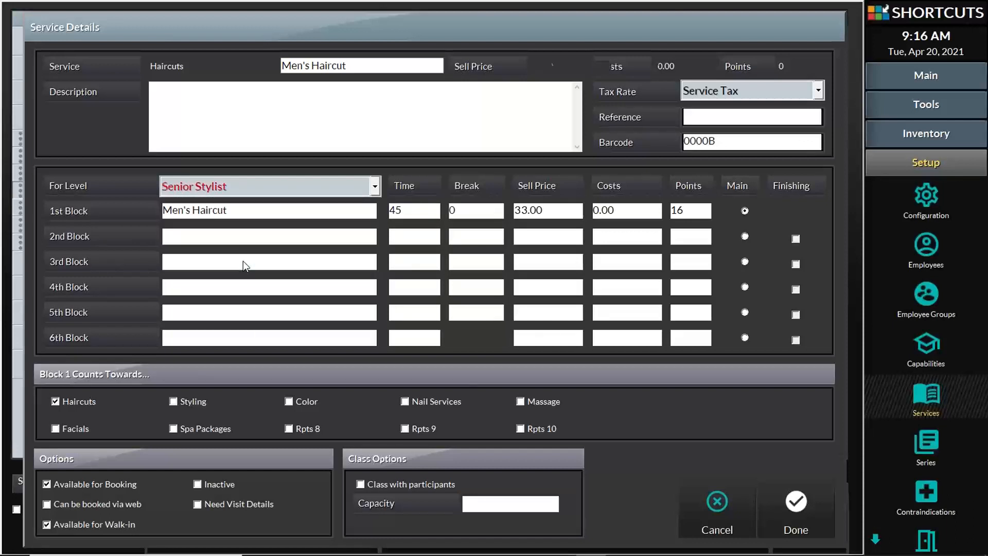
pyautogui.click(374, 187)
pyautogui.click(333, 237)
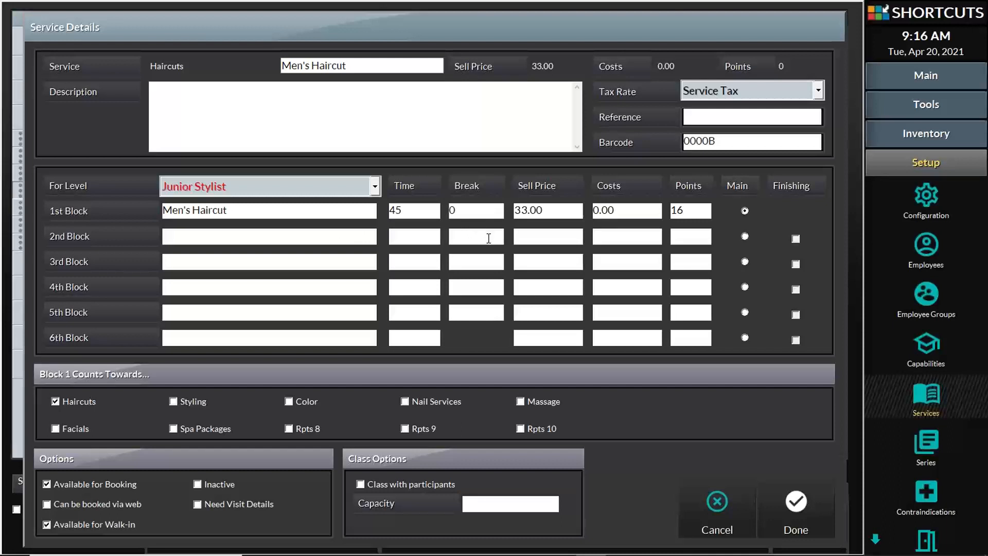
pyautogui.click(360, 184)
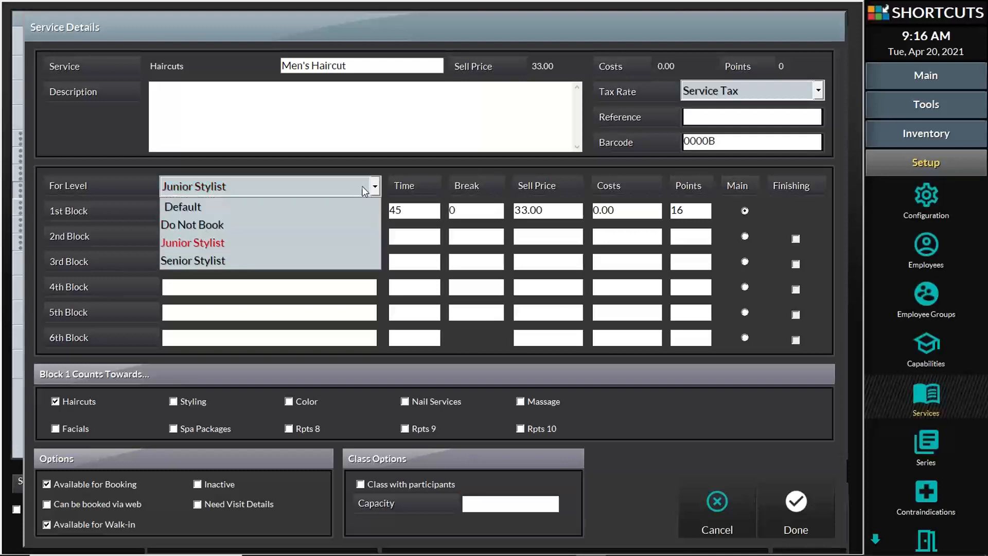
pyautogui.click(364, 206)
pyautogui.moveTo(422, 211); pyautogui.dragTo(384, 216)
pyautogui.write('45')
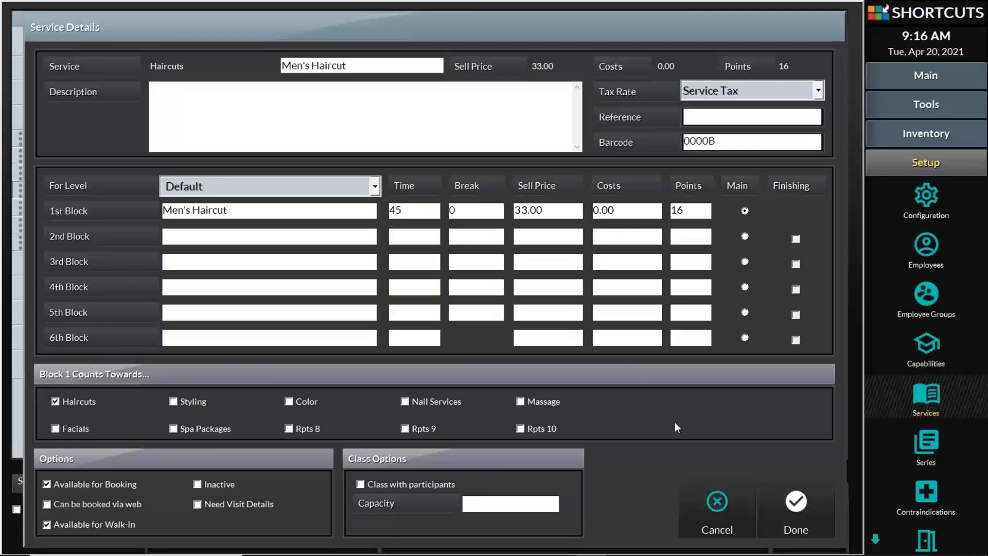
pyautogui.click(807, 506)
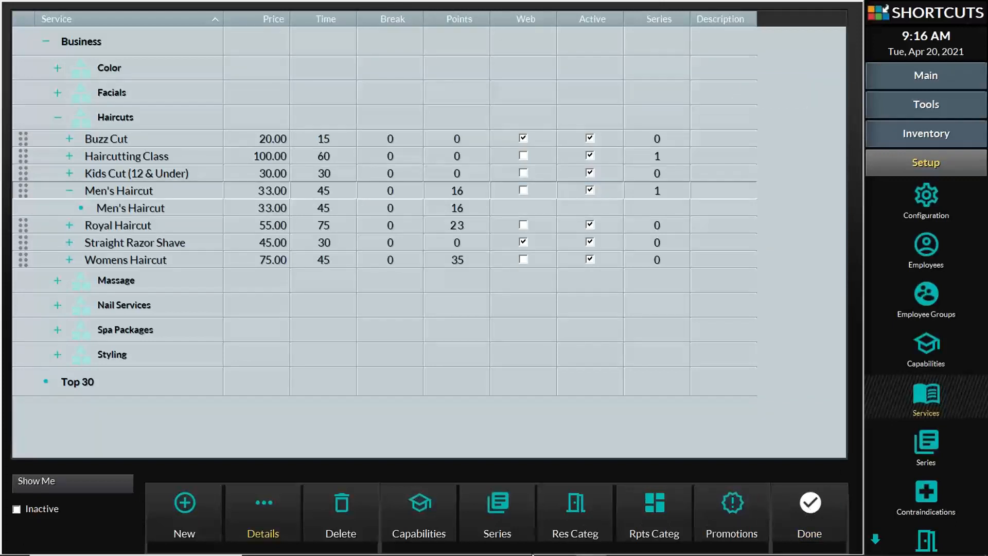
# Step: Switch to the commissions presentation in PowerPoint and start the slide show from the current slide
pyautogui.moveTo(546, 545)
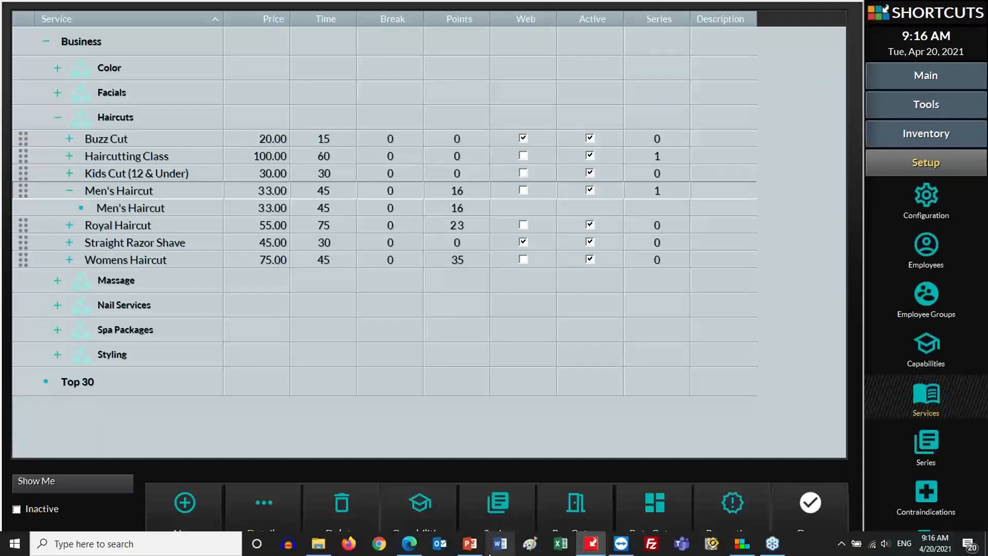
pyautogui.click(469, 543)
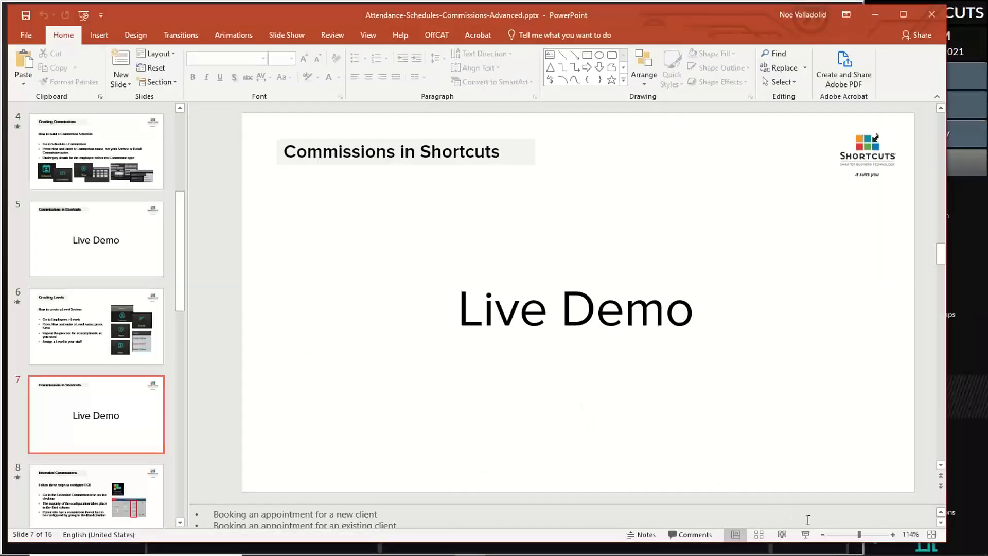
pyautogui.click(806, 534)
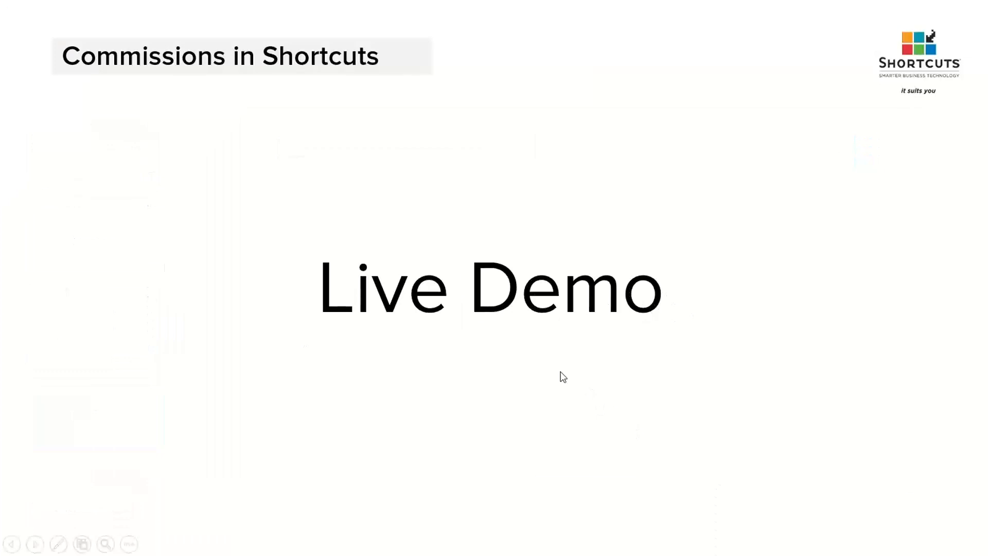
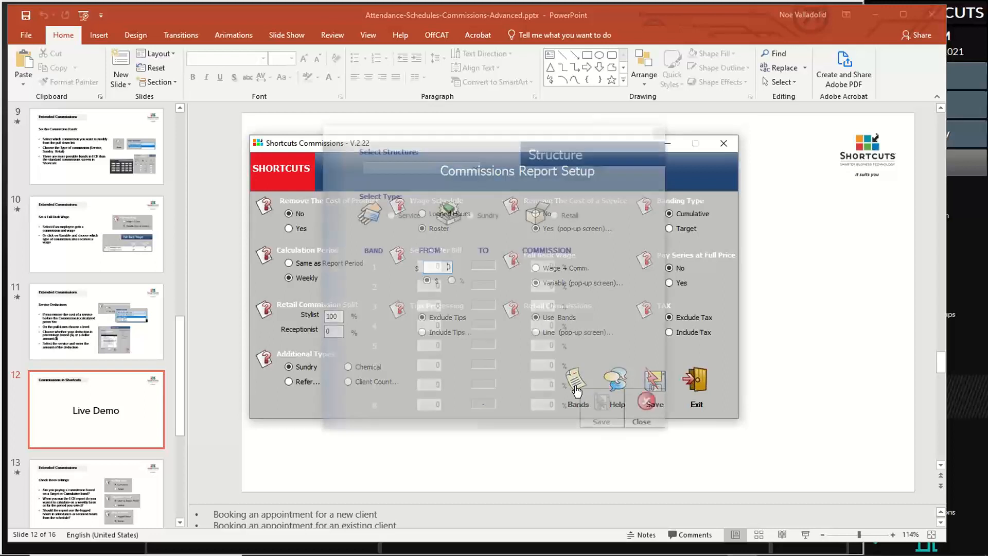
# Step: Examine the Front Desk structure's service and retail commission bands, including their thresholds and percentages
pyautogui.click(465, 172)
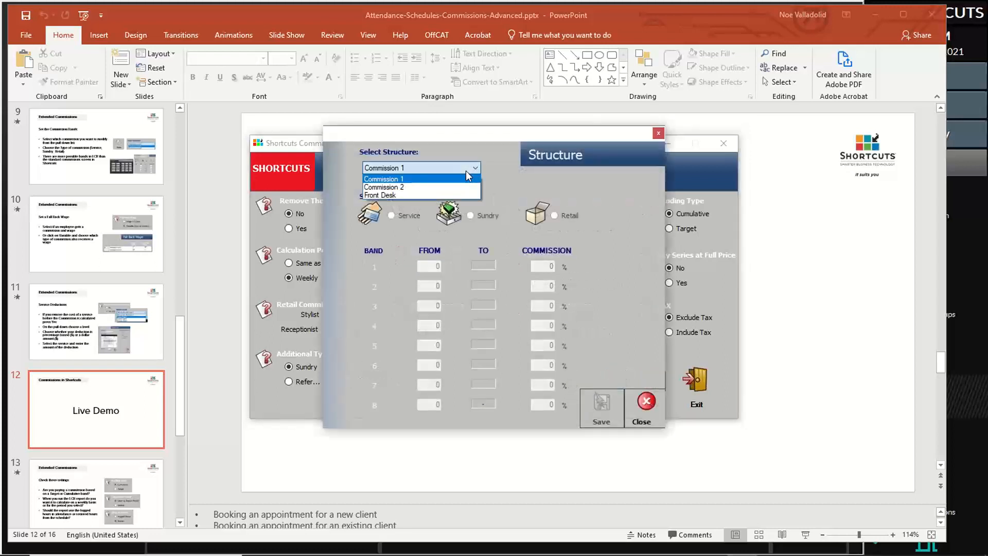
pyautogui.click(414, 196)
pyautogui.click(421, 216)
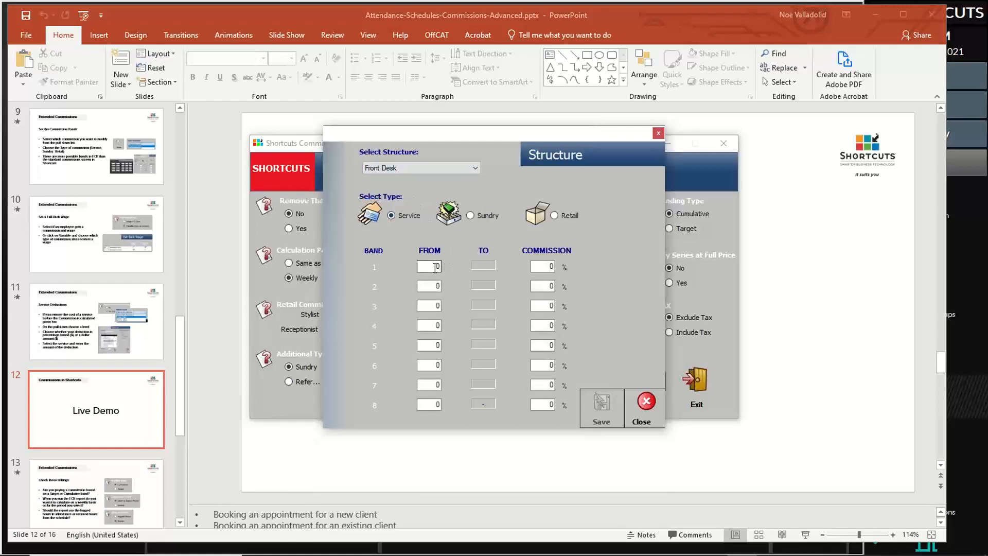
pyautogui.press('Tab')
pyautogui.click(555, 215)
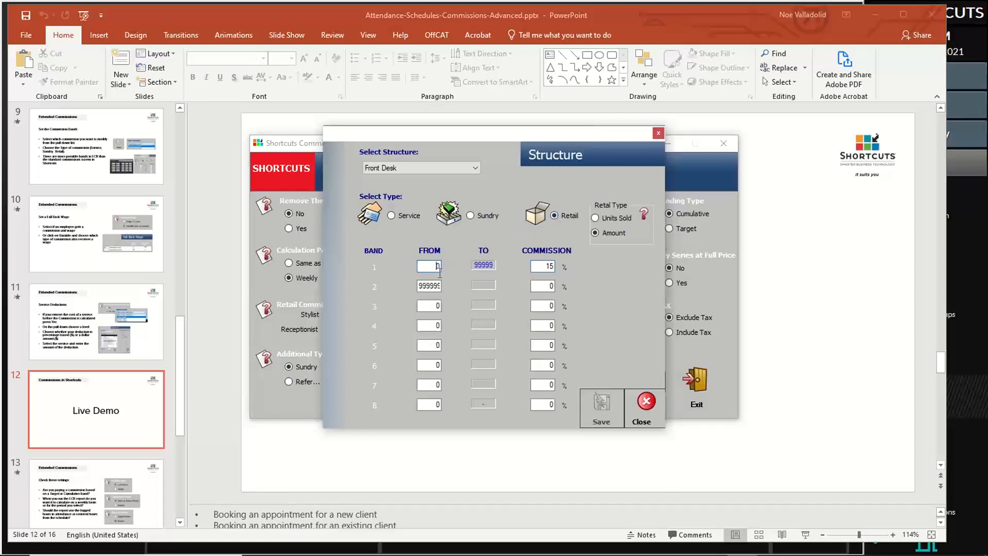
pyautogui.moveTo(440, 273); pyautogui.dragTo(448, 289)
pyautogui.moveTo(544, 268); pyautogui.dragTo(561, 269)
pyautogui.click(431, 286)
pyautogui.moveTo(432, 266); pyautogui.dragTo(453, 287)
# Step: Examine the service and retail bands of the Commission 1 structure
pyautogui.click(471, 172)
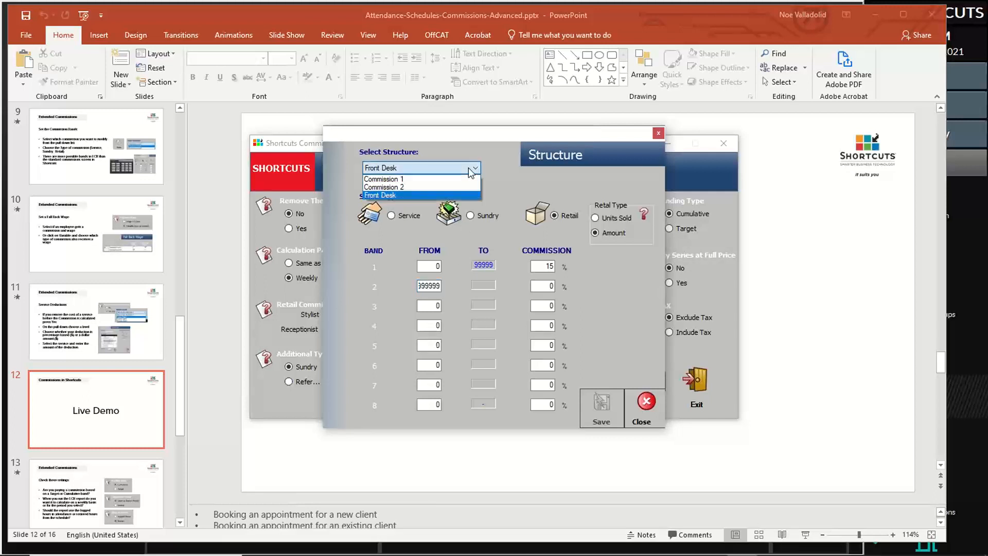
pyautogui.click(430, 179)
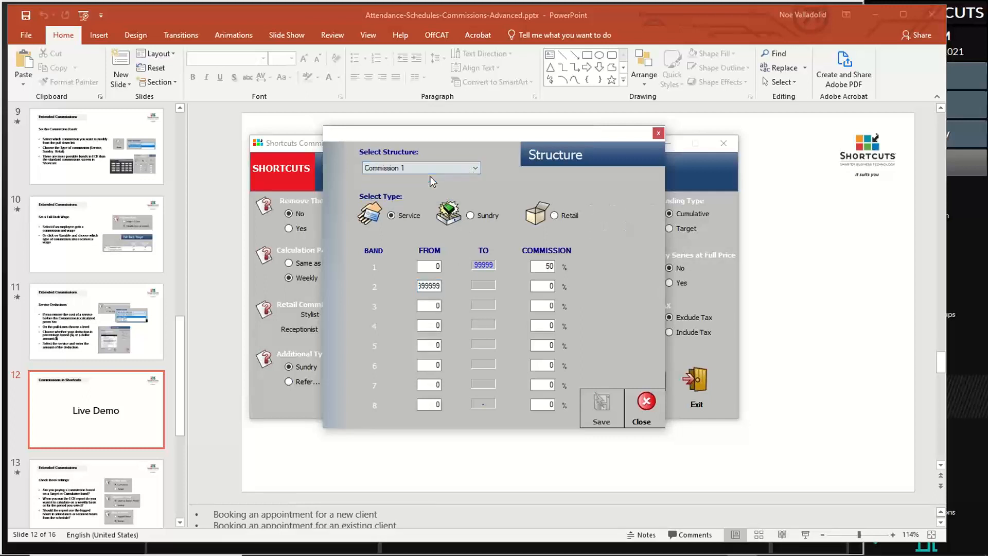
pyautogui.click(432, 265)
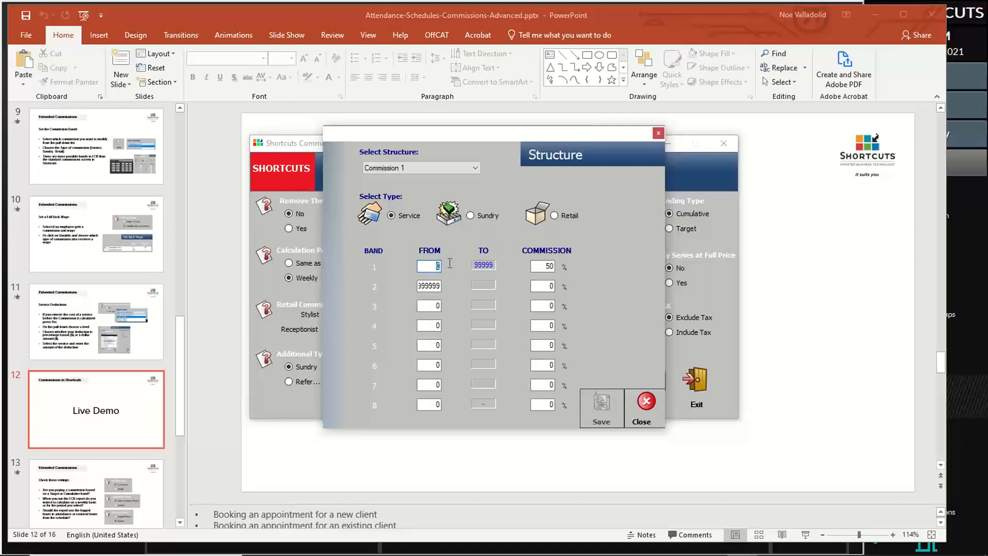
pyautogui.click(419, 286)
pyautogui.click(535, 265)
pyautogui.write('5')
pyautogui.click(555, 215)
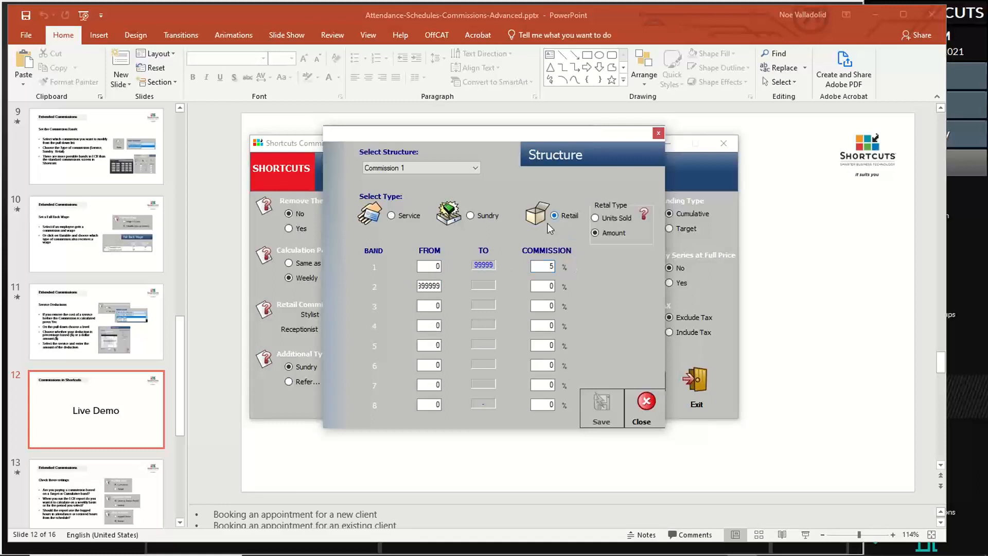
pyautogui.click(418, 286)
pyautogui.click(553, 265)
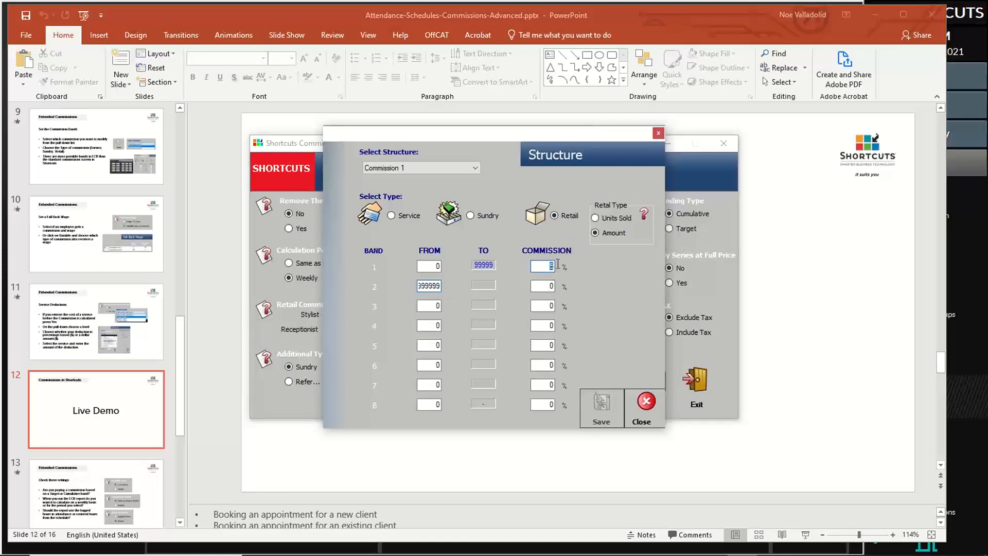
# Step: Examine the thresholds and percentages of the Commission 2 service bands, then return to the Commission 1 structure
pyautogui.click(474, 171)
pyautogui.click(458, 182)
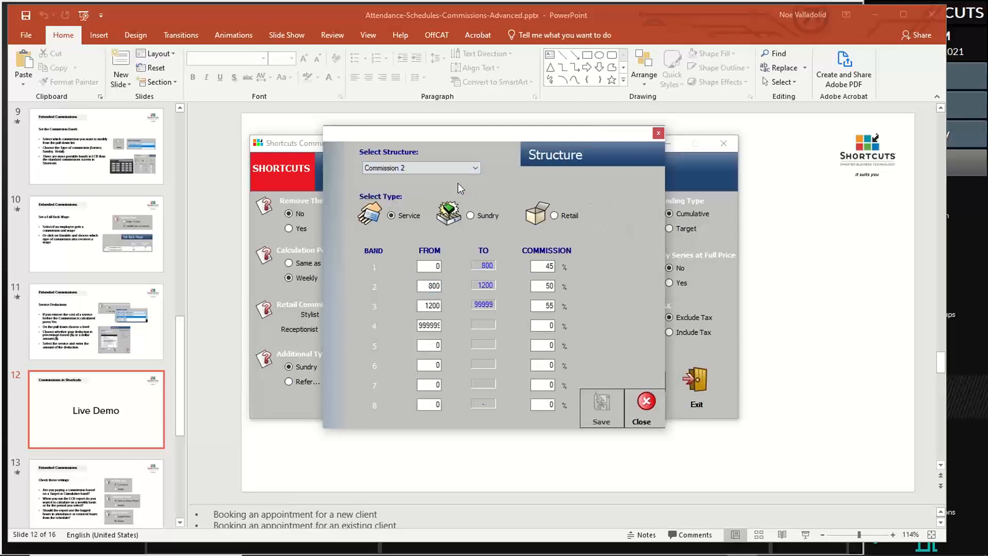
pyautogui.click(541, 266)
pyautogui.press('Tab')
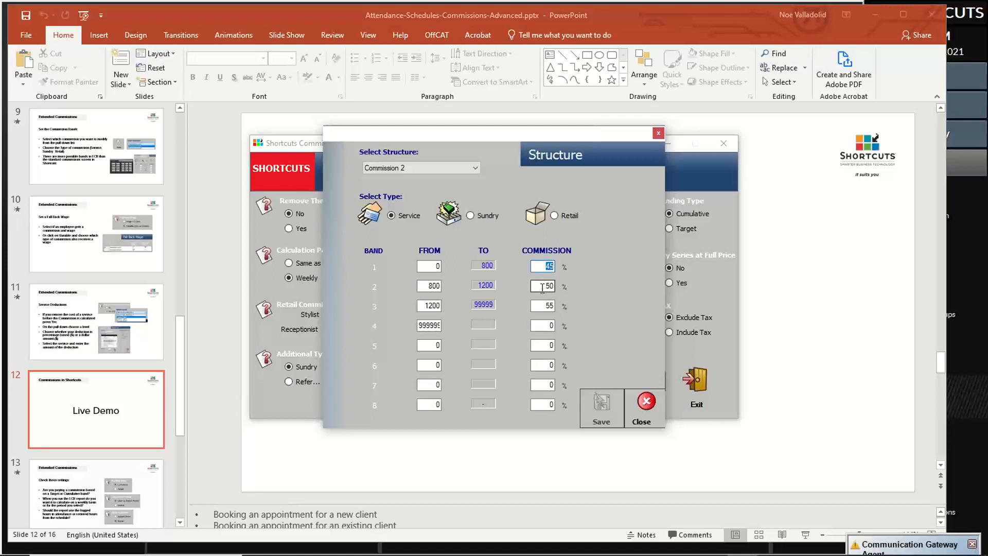
pyautogui.press('Tab')
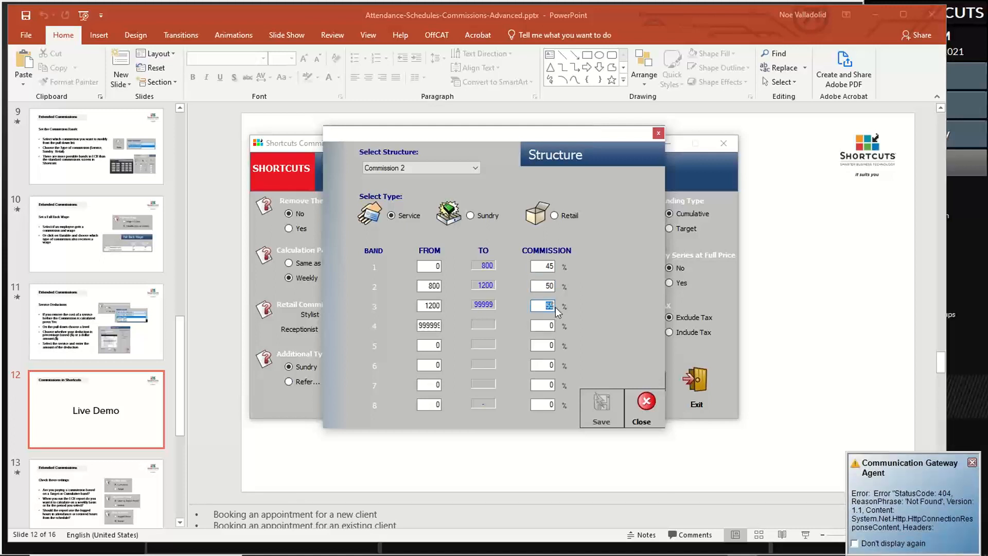
pyautogui.click(429, 284)
pyautogui.click(543, 271)
pyautogui.click(422, 307)
pyautogui.click(545, 286)
pyautogui.doubleClick(545, 286)
pyautogui.doubleClick(425, 326)
pyautogui.doubleClick(546, 305)
pyautogui.click(472, 170)
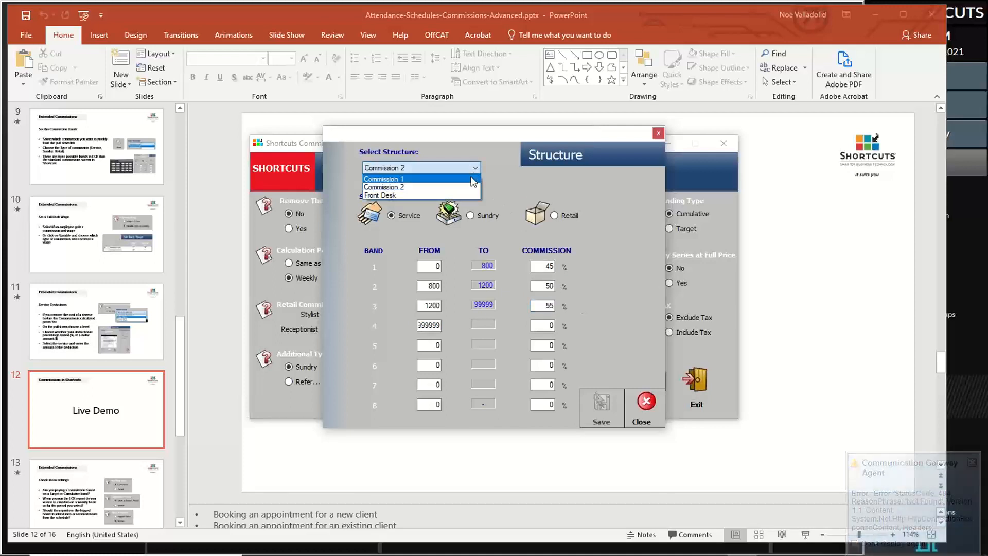
pyautogui.click(471, 177)
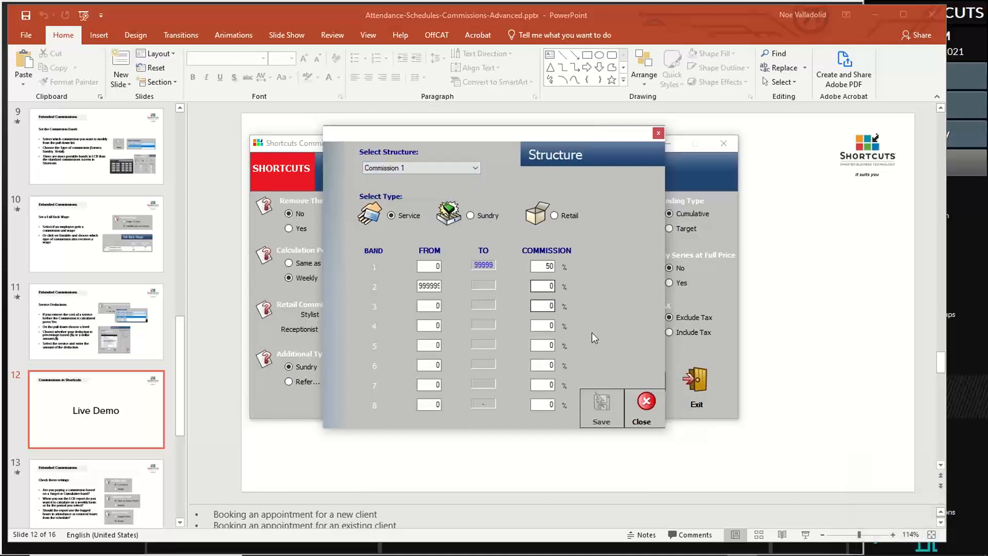
# Step: Leave the band structures and set the variable fall back wage to Wage + Comm. for Commission 1, Commission 2 and Front Desk
pyautogui.click(656, 406)
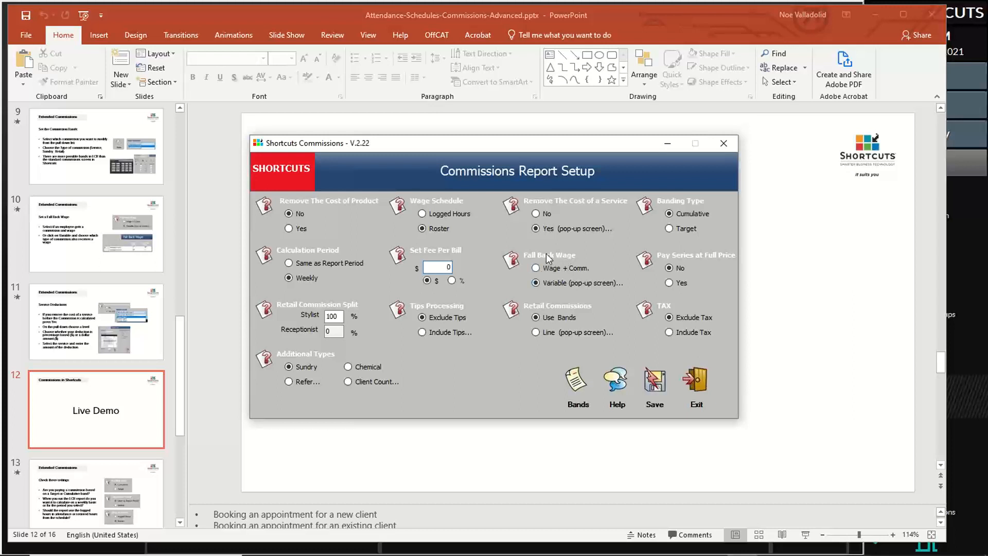
pyautogui.click(538, 282)
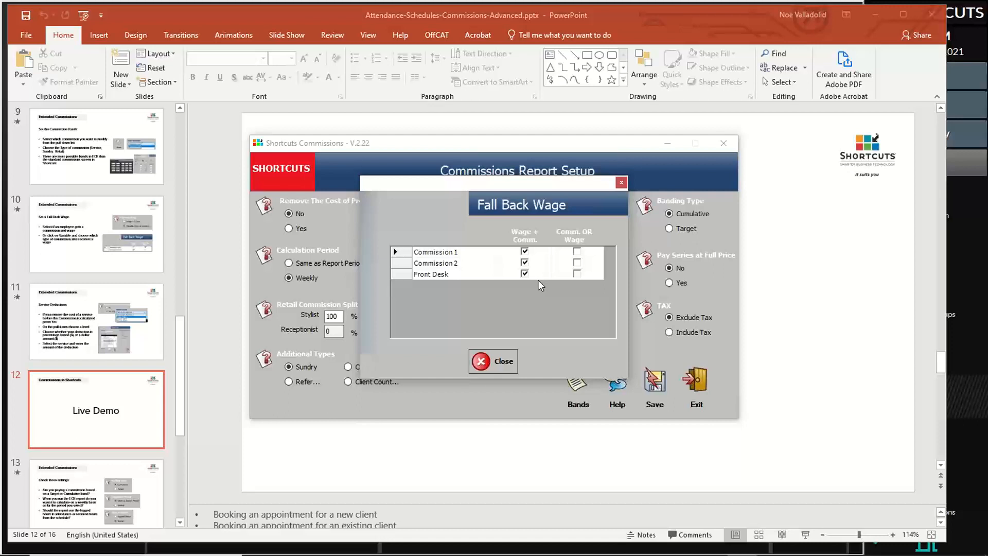
pyautogui.click(577, 252)
pyautogui.click(525, 274)
pyautogui.click(525, 263)
pyautogui.click(524, 251)
pyautogui.click(494, 362)
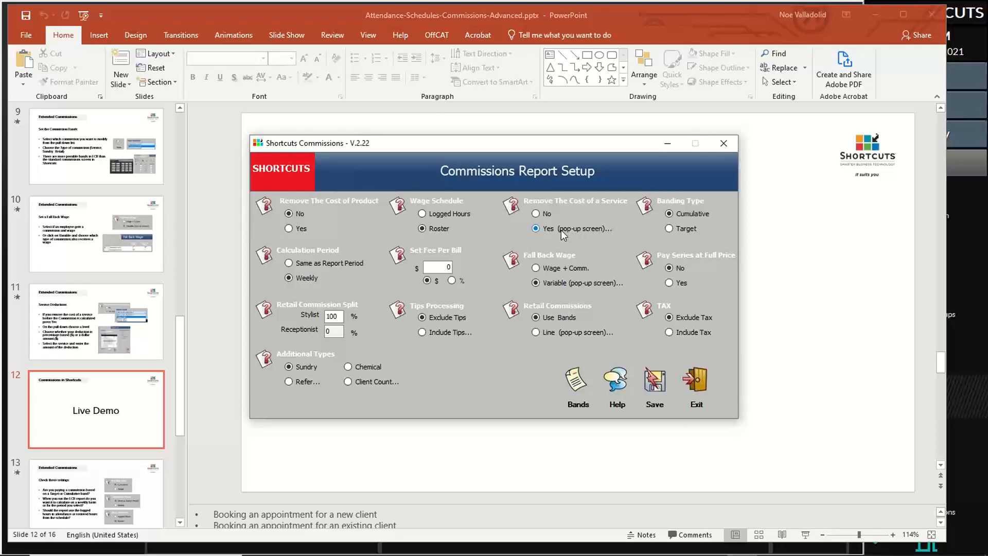
# Step: In the service cost deductions, set the Junior Stylist cost for Half head Highlights to 5 and save it
pyautogui.click(536, 228)
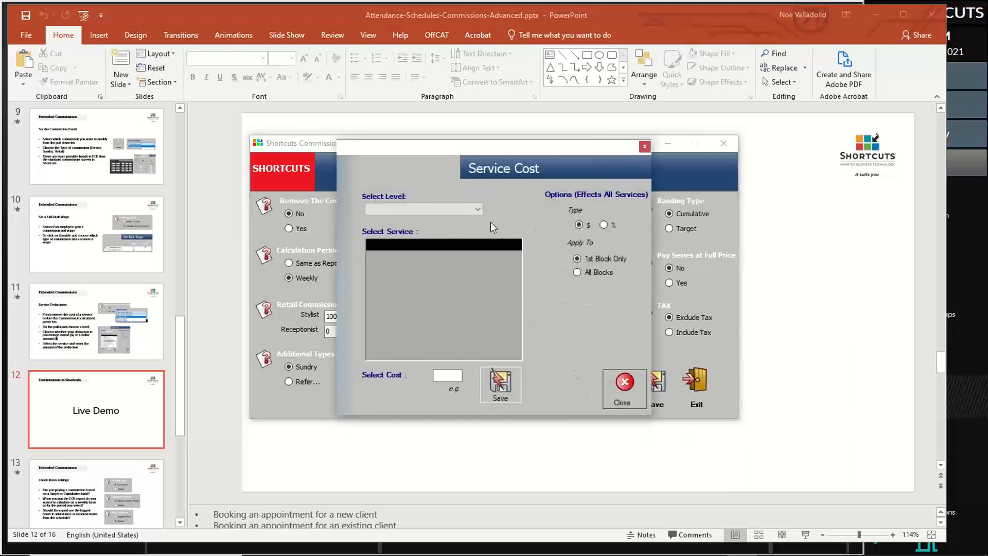
pyautogui.click(465, 208)
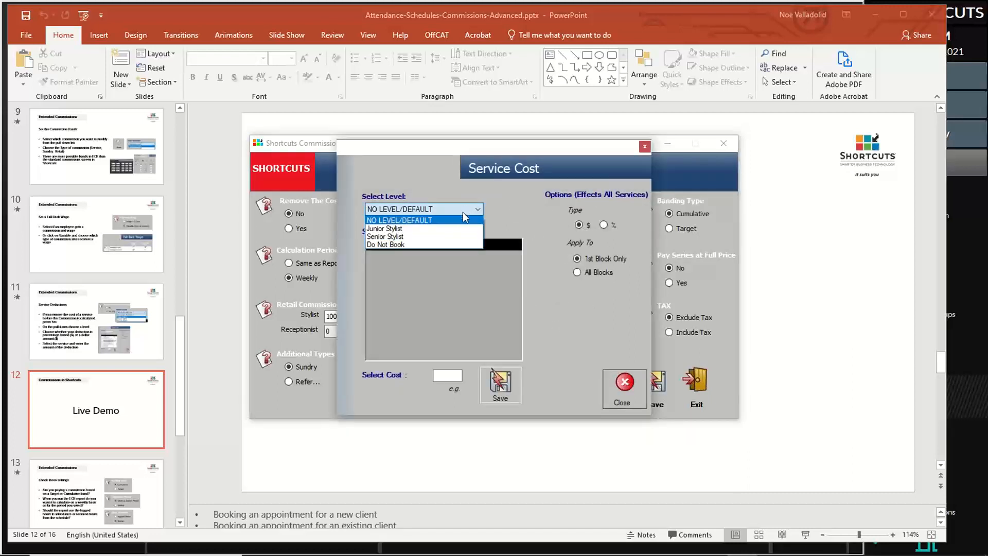
pyautogui.click(447, 228)
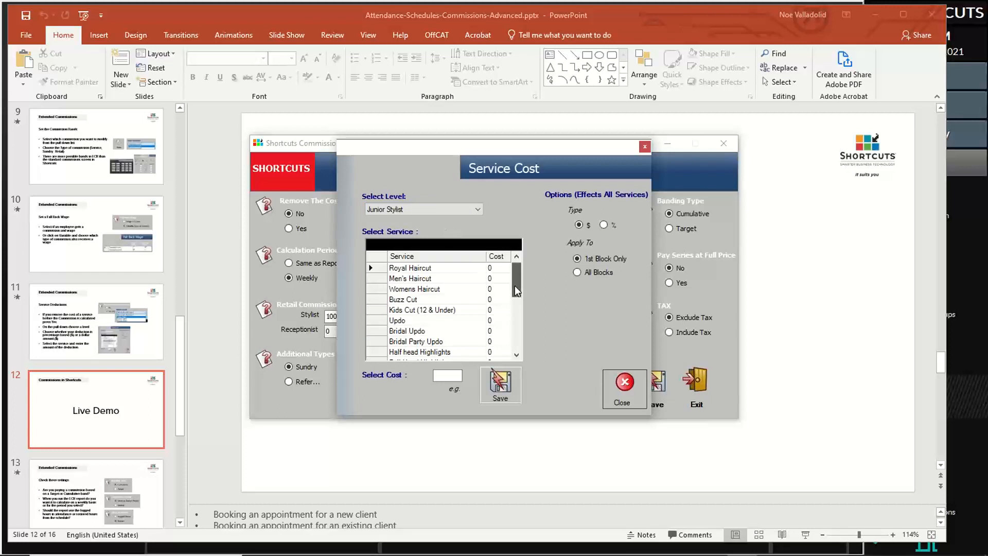
pyautogui.moveTo(515, 286); pyautogui.dragTo(514, 301)
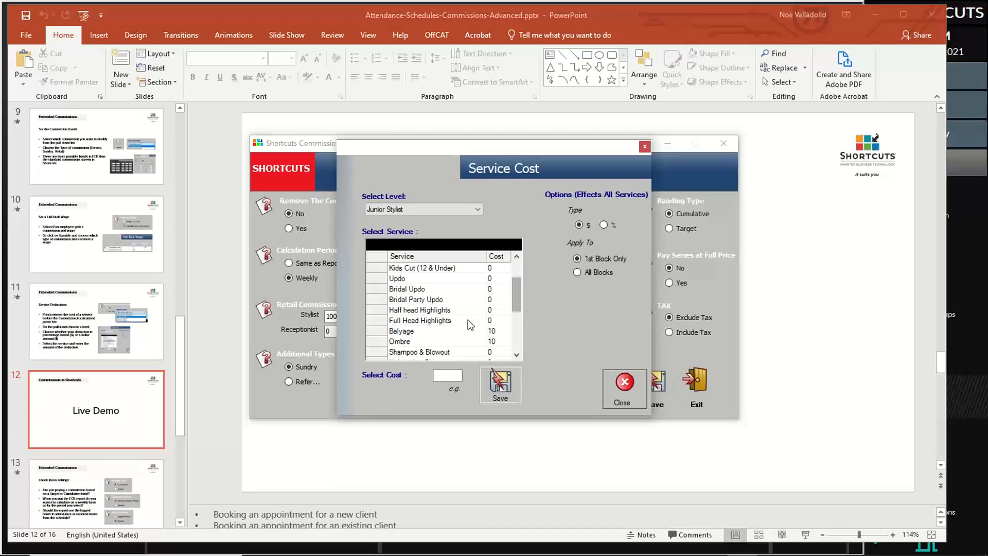
pyautogui.click(491, 310)
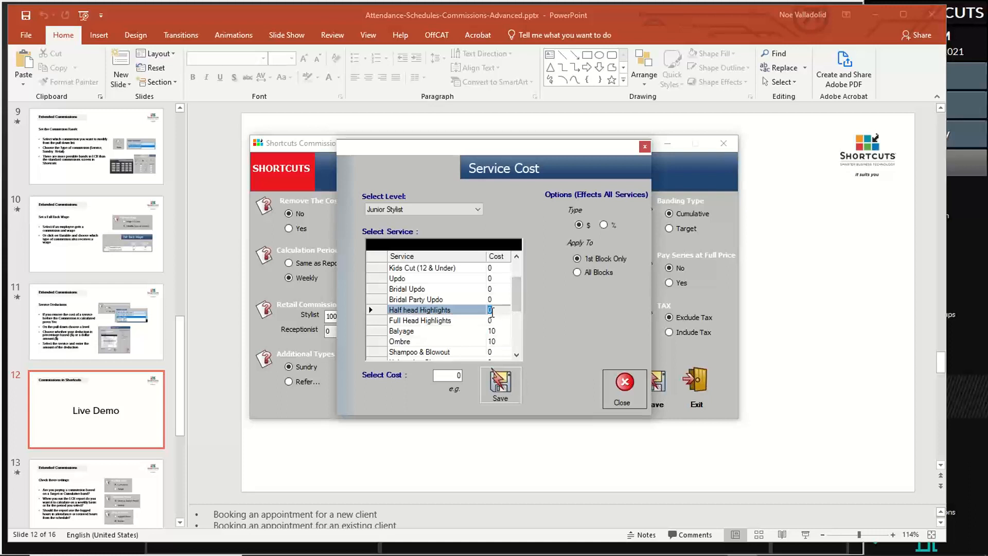
pyautogui.click(452, 380)
pyautogui.press('BackSpace')
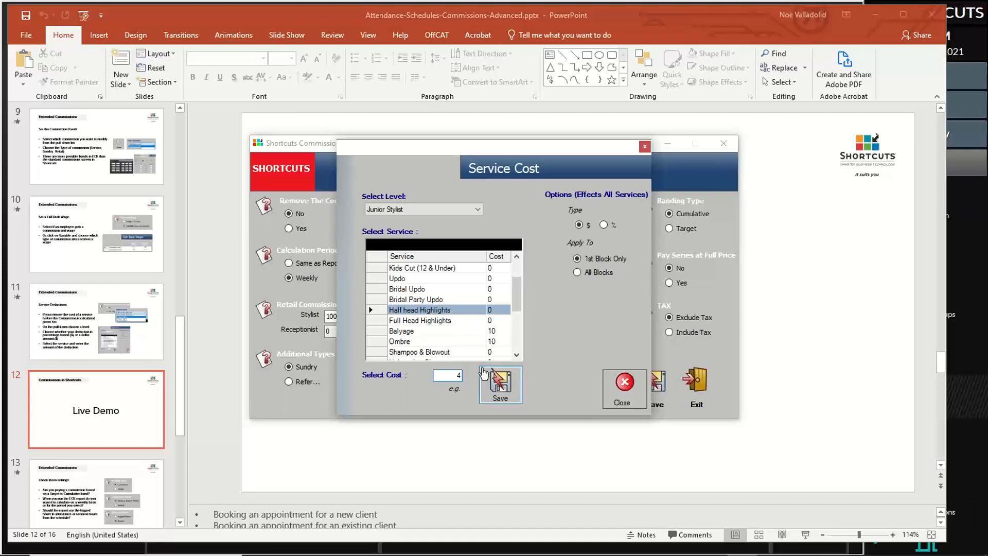
pyautogui.write('5')
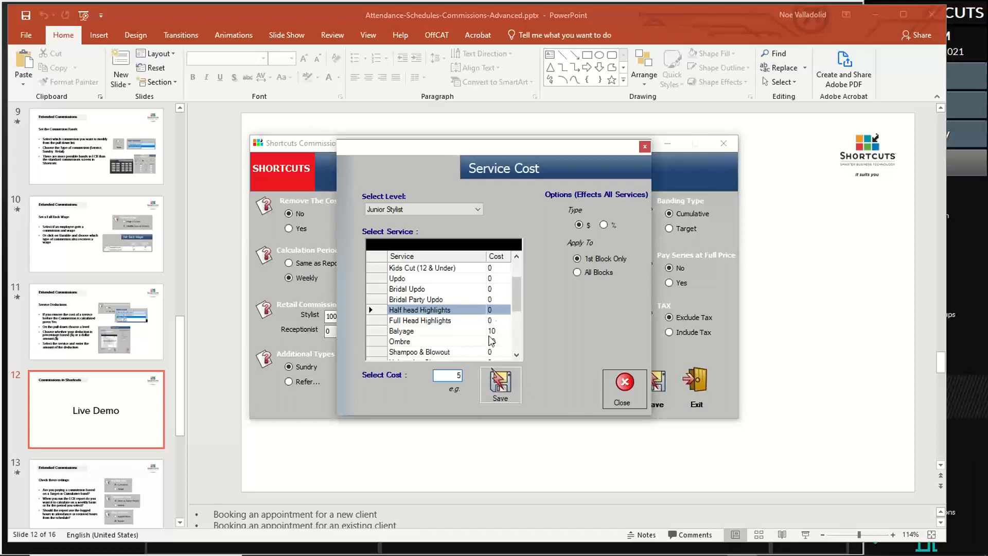
pyautogui.click(500, 386)
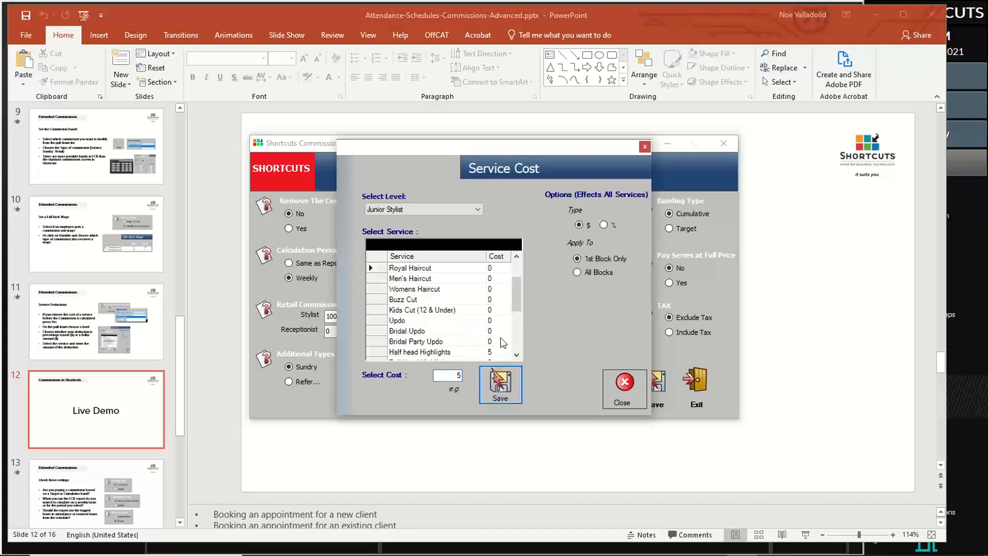
# Step: Set the Junior Stylist cost for Full Head Highlights to 5 and save it
pyautogui.scroll(-2, 518, 356)
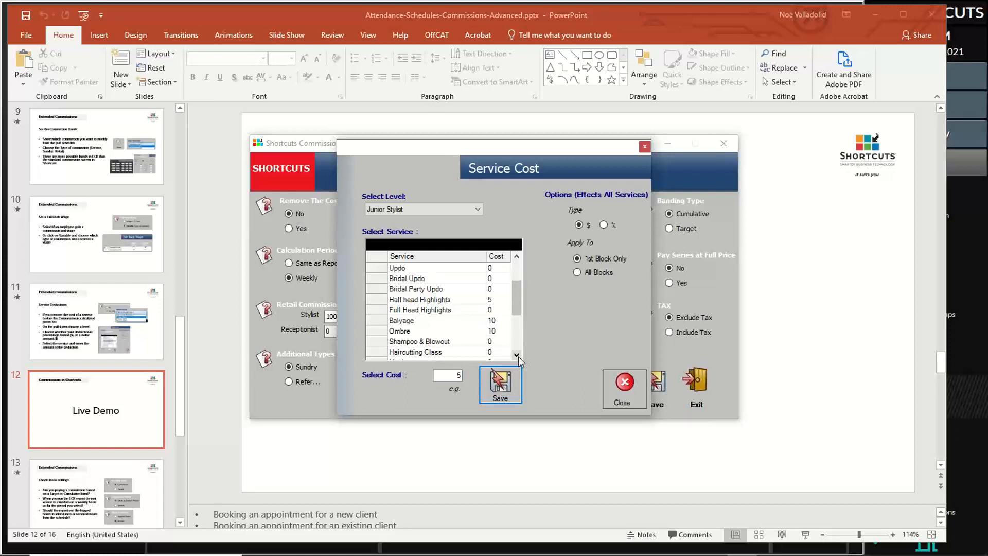
pyautogui.click(498, 311)
pyautogui.click(457, 376)
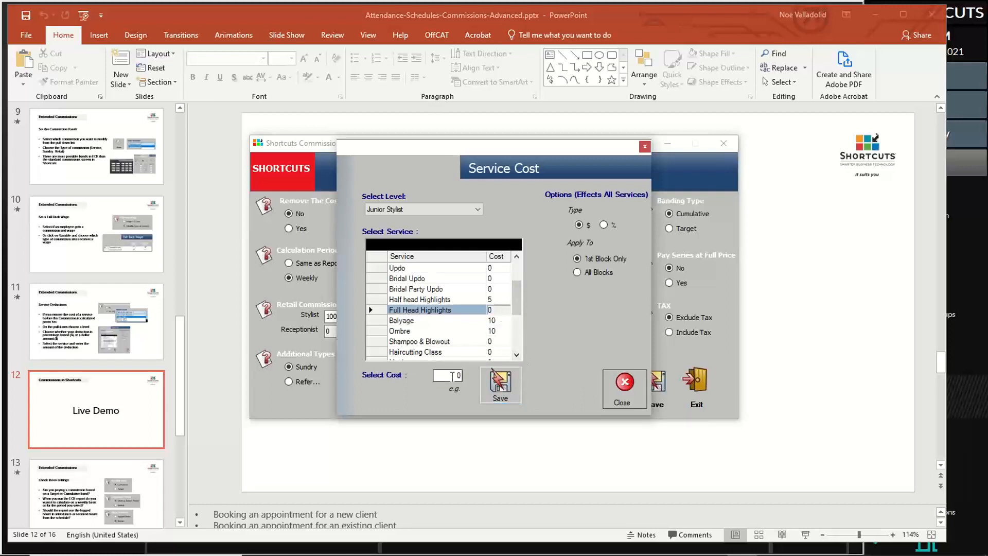
pyautogui.write('5')
pyautogui.click(500, 385)
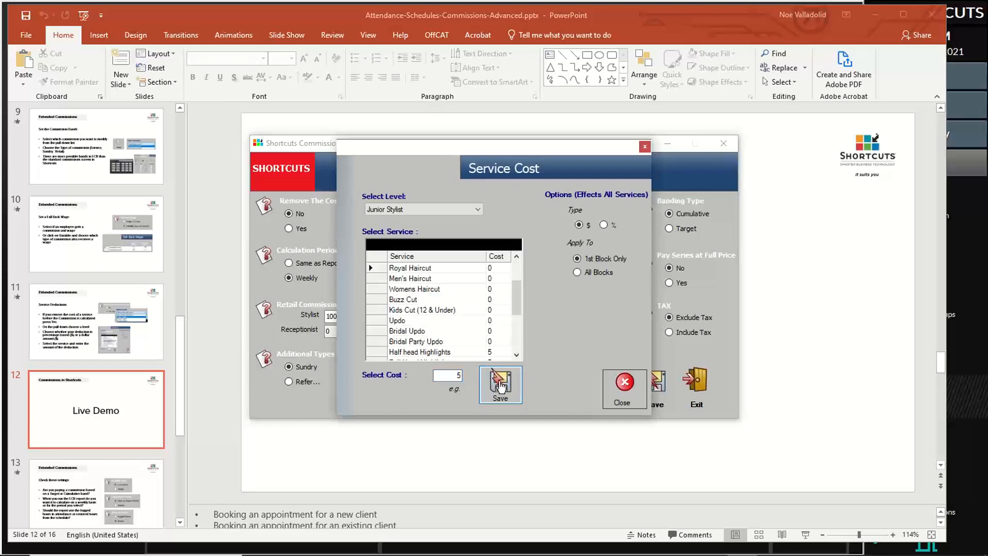
# Step: Review the costs of the remaining Junior Stylist services, then return to the start of the service list
pyautogui.scroll(-2, 517, 356)
pyautogui.click(517, 355)
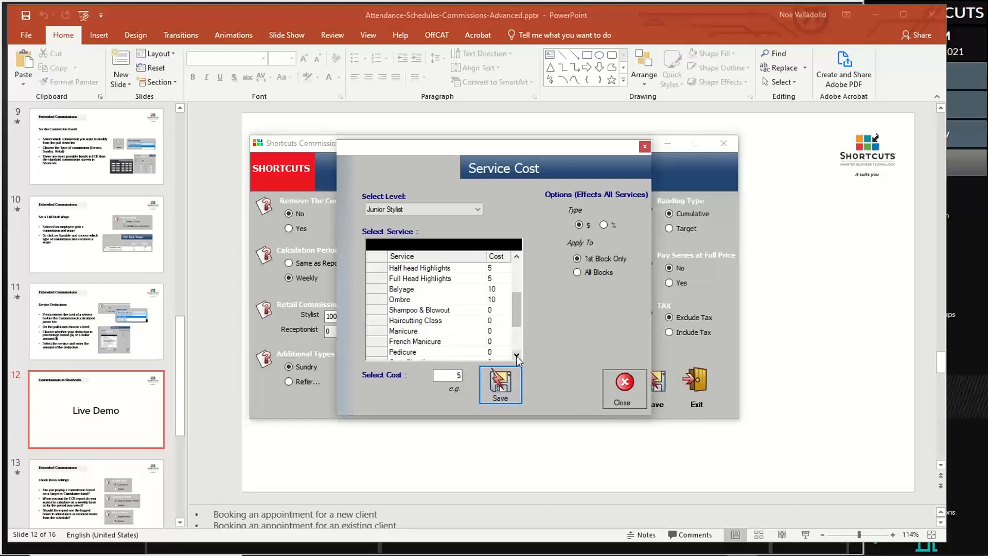
pyautogui.click(517, 355)
pyautogui.click(517, 355)
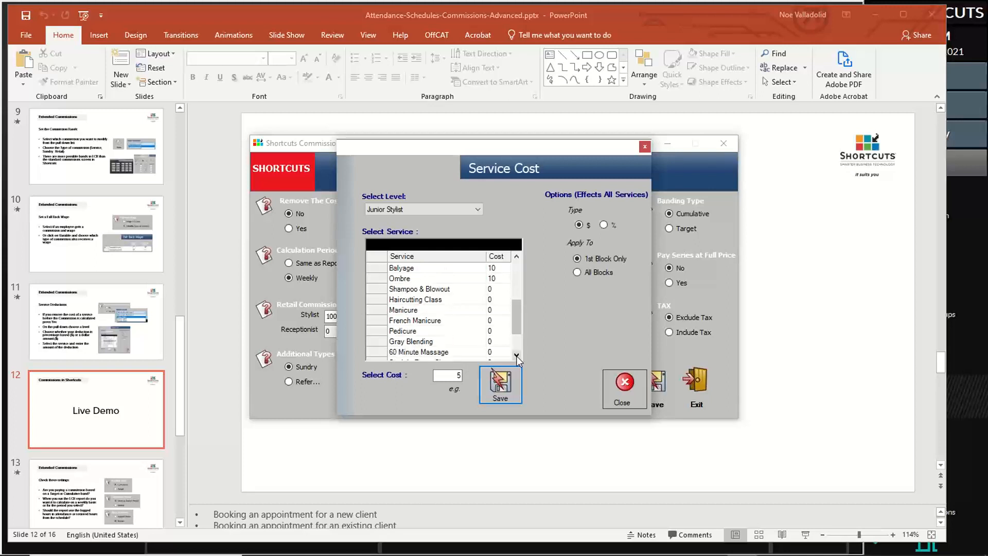
pyautogui.click(516, 355)
pyautogui.click(516, 356)
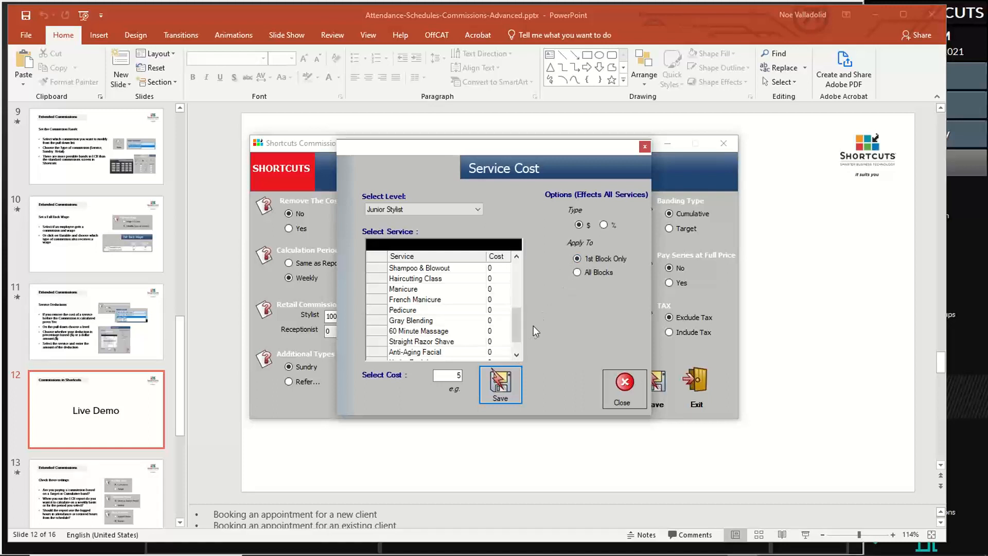
pyautogui.moveTo(518, 332); pyautogui.dragTo(517, 283)
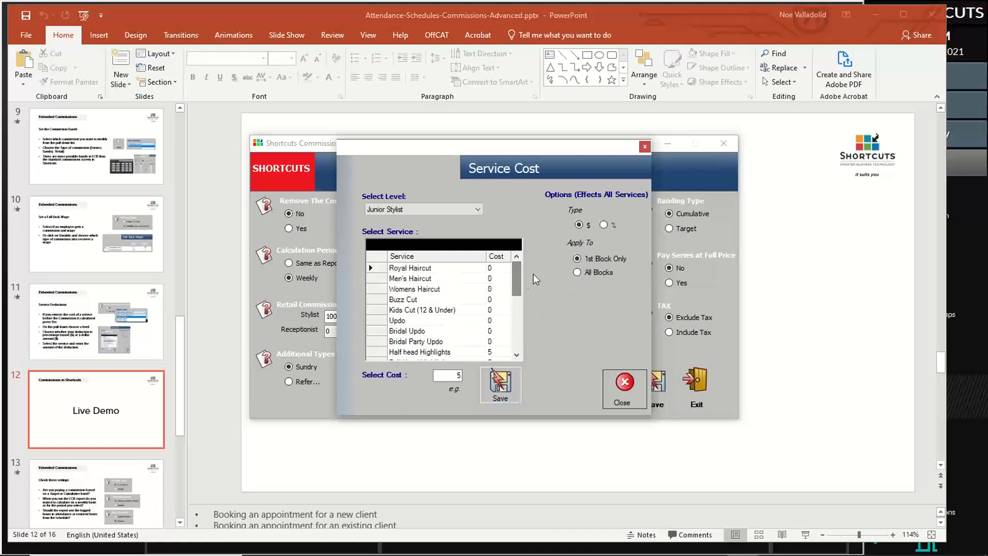
# Step: Try the percentage type for the service costs, then restore the dollar type
pyautogui.click(579, 226)
pyautogui.click(603, 223)
pyautogui.click(579, 226)
pyautogui.moveTo(515, 280)
pyautogui.mouseDown()
pyautogui.moveTo(515, 317)
pyautogui.moveTo(514, 277)
pyautogui.mouseUp()
# Step: Select the Senior Stylist level, set its Half head Highlights cost to 5 and save it
pyautogui.click(478, 211)
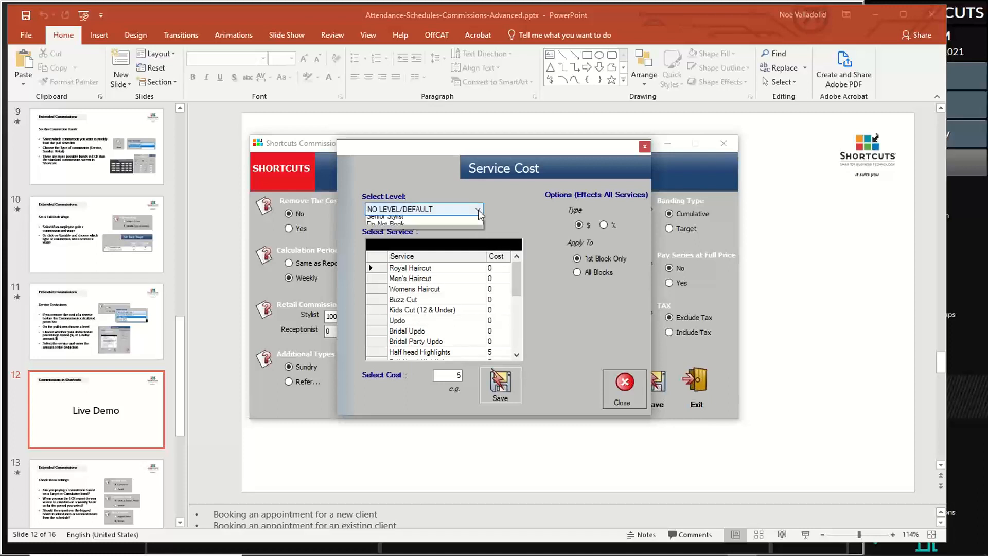
pyautogui.click(459, 238)
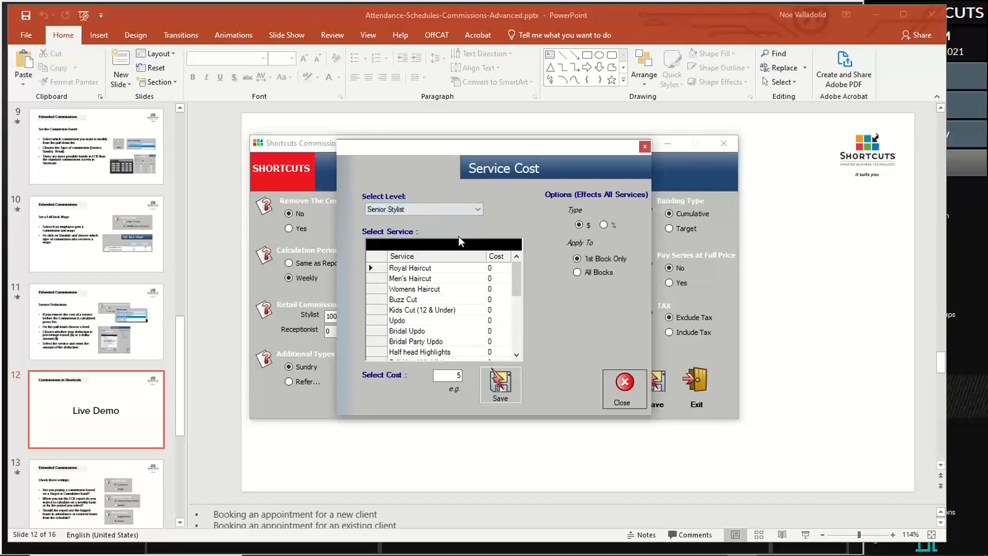
pyautogui.click(491, 352)
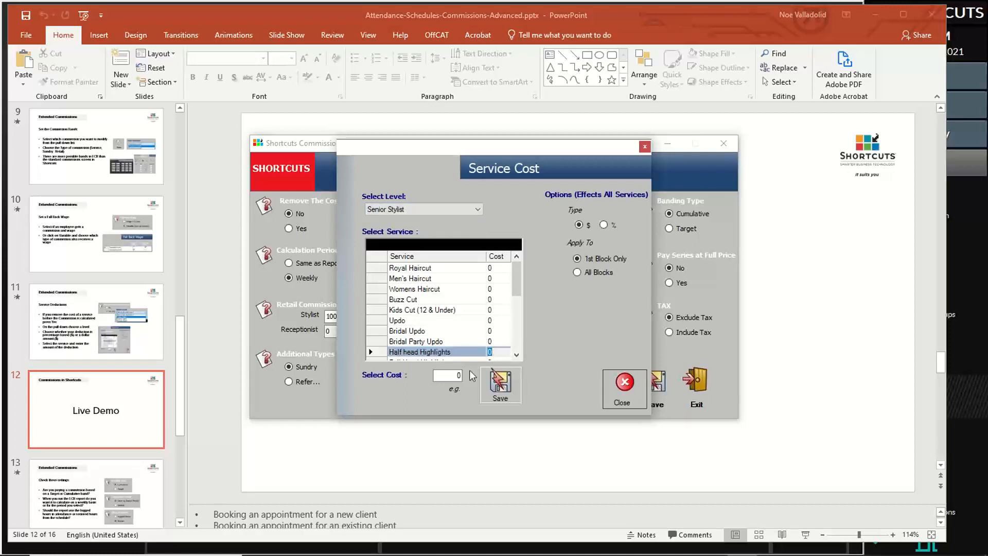
pyautogui.moveTo(455, 375); pyautogui.dragTo(468, 375)
pyautogui.write('5')
pyautogui.click(484, 386)
# Step: Set the Senior Stylist cost for Full Head Highlights to 5, save it and close the service cost settings
pyautogui.click(517, 355)
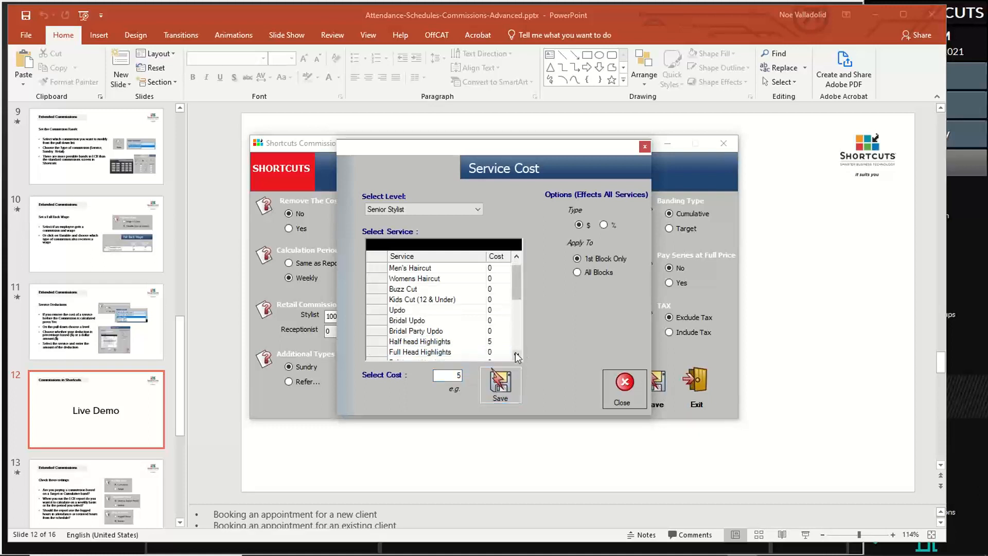
pyautogui.click(498, 352)
pyautogui.moveTo(455, 376); pyautogui.dragTo(472, 376)
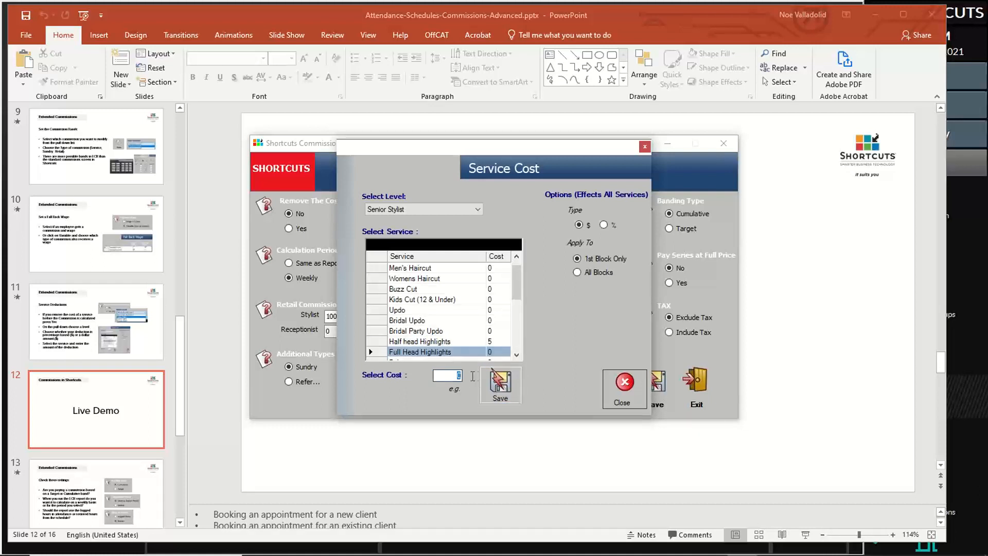
pyautogui.write('5')
pyautogui.click(509, 391)
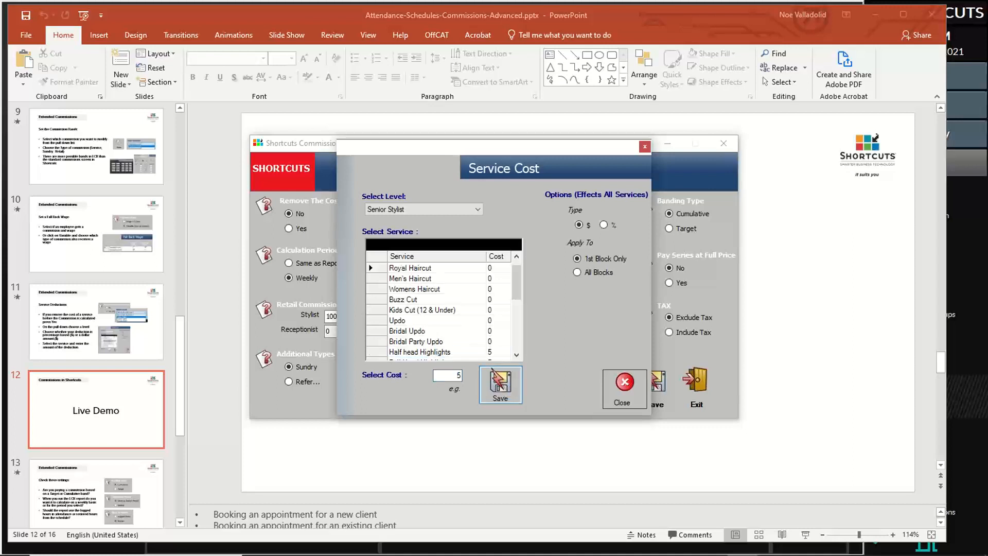
pyautogui.click(622, 385)
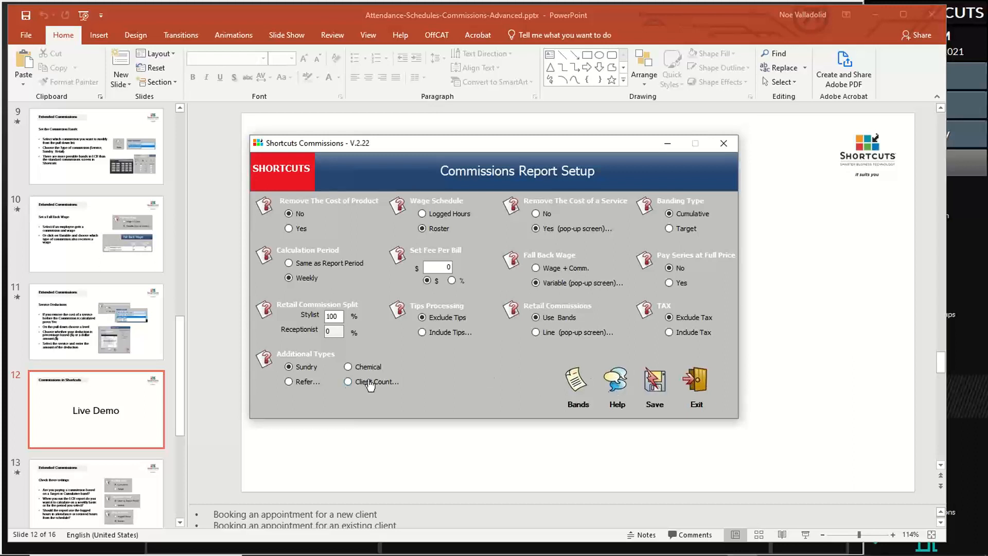
# Step: Set the additional commission type to Chemical and examine the Chemical bands of the Commission 2 structure
pyautogui.click(350, 368)
pyautogui.click(579, 388)
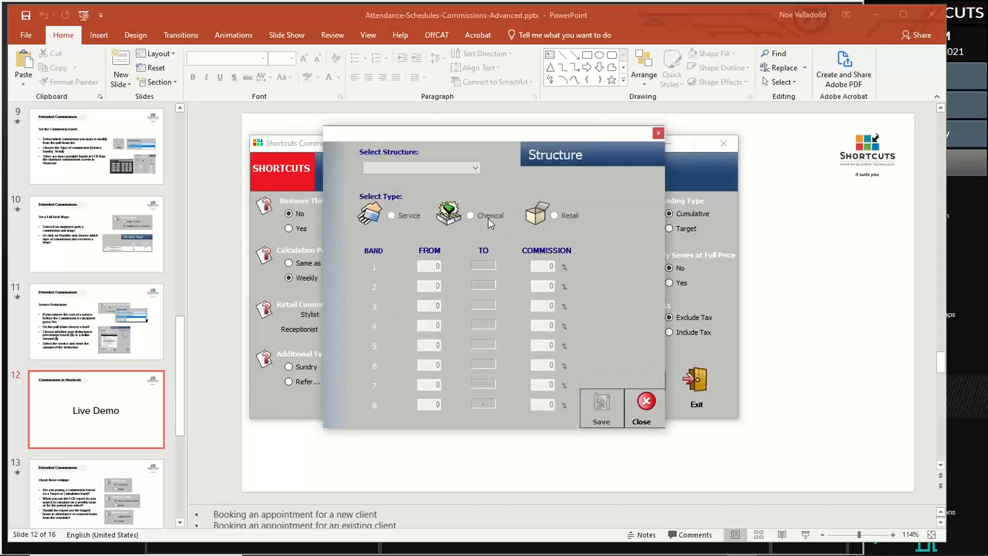
pyautogui.click(468, 168)
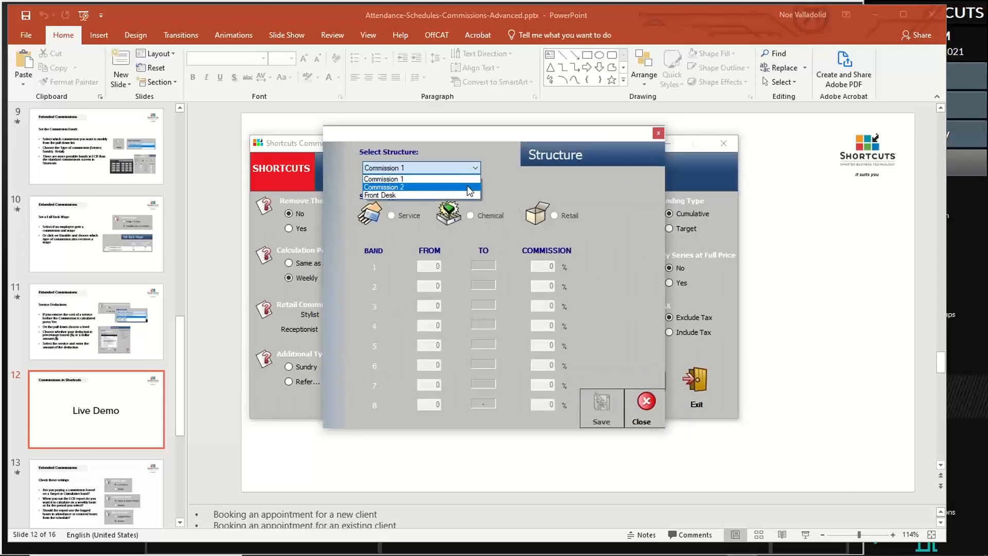
pyautogui.click(470, 188)
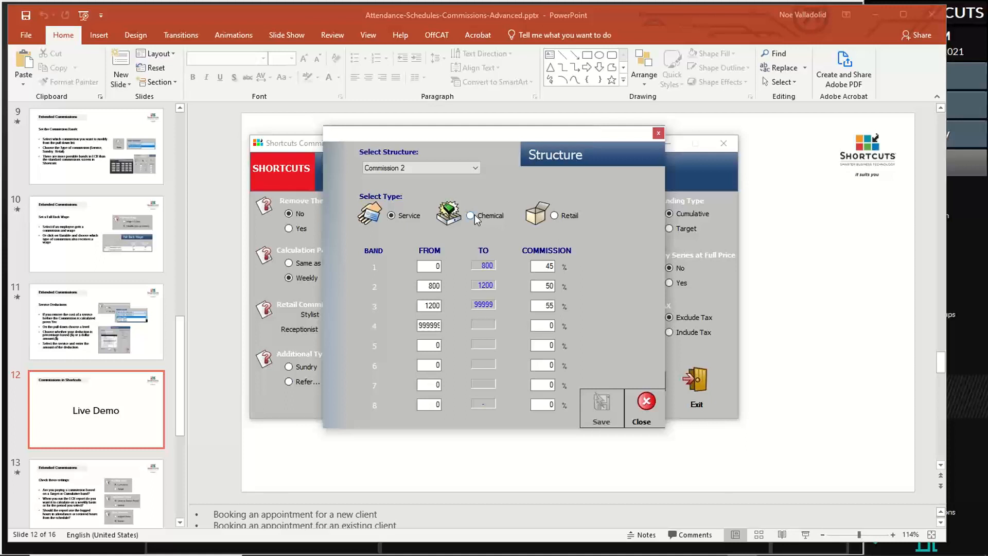
pyautogui.click(472, 216)
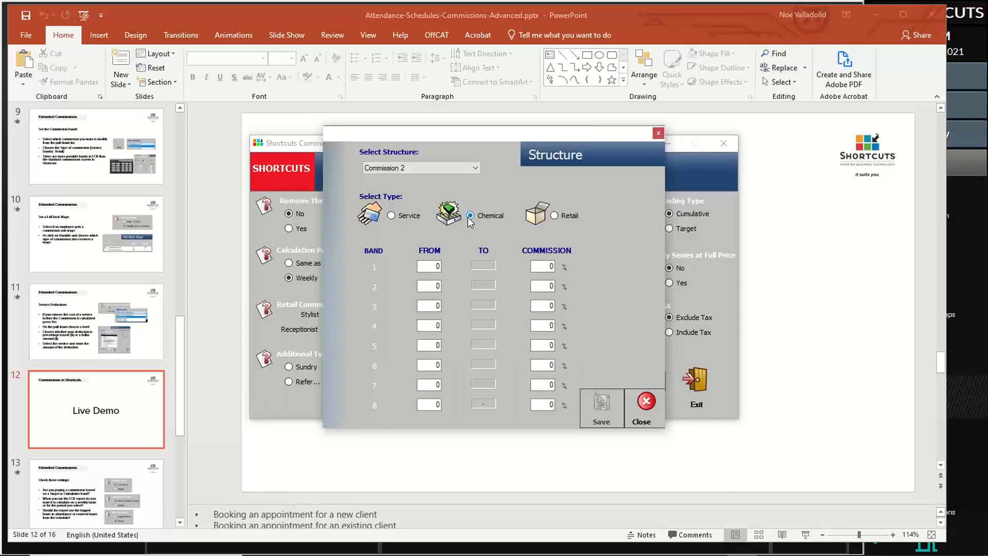
pyautogui.click(644, 404)
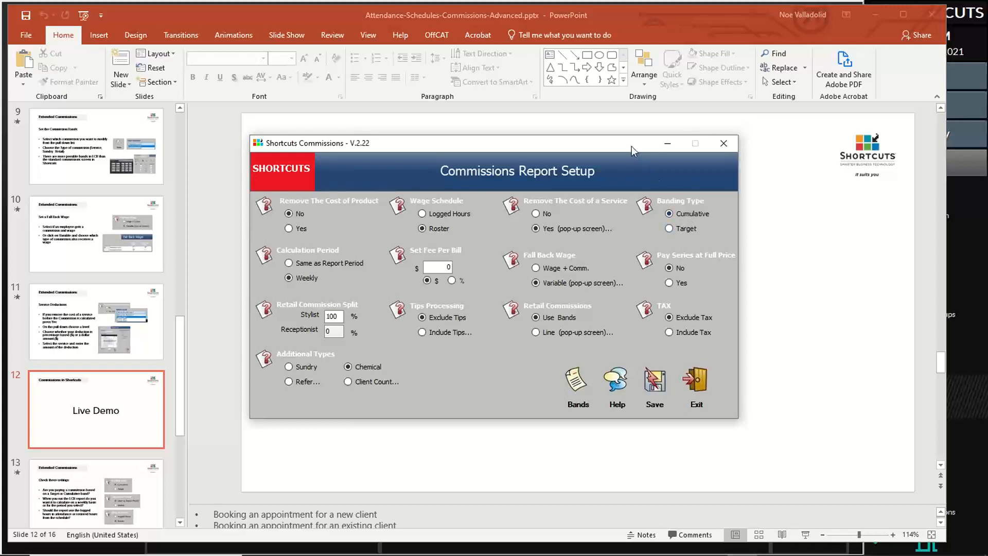
# Step: Open the help explanation for the Banding Type setting in the commissions report setup
pyautogui.moveTo(631, 146); pyautogui.dragTo(566, 153)
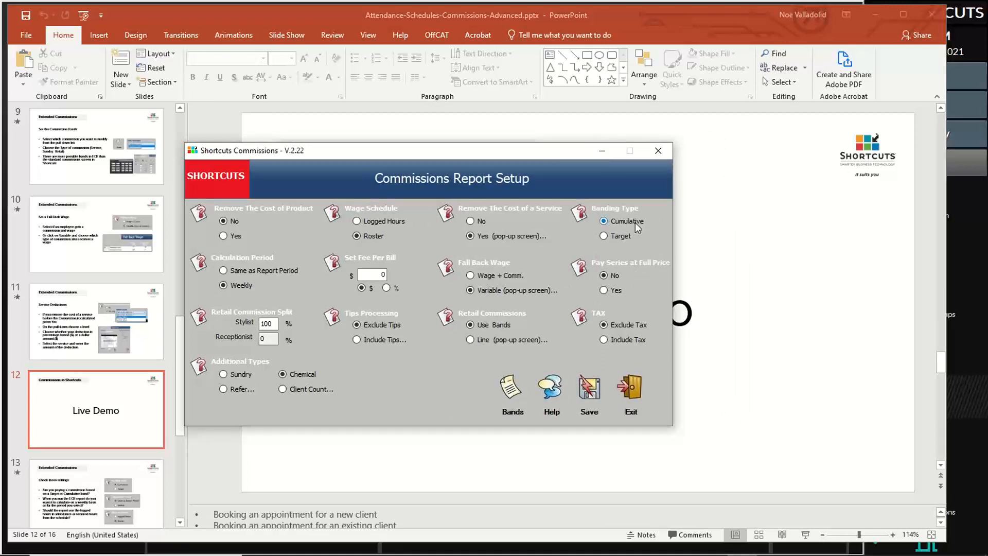
pyautogui.click(582, 209)
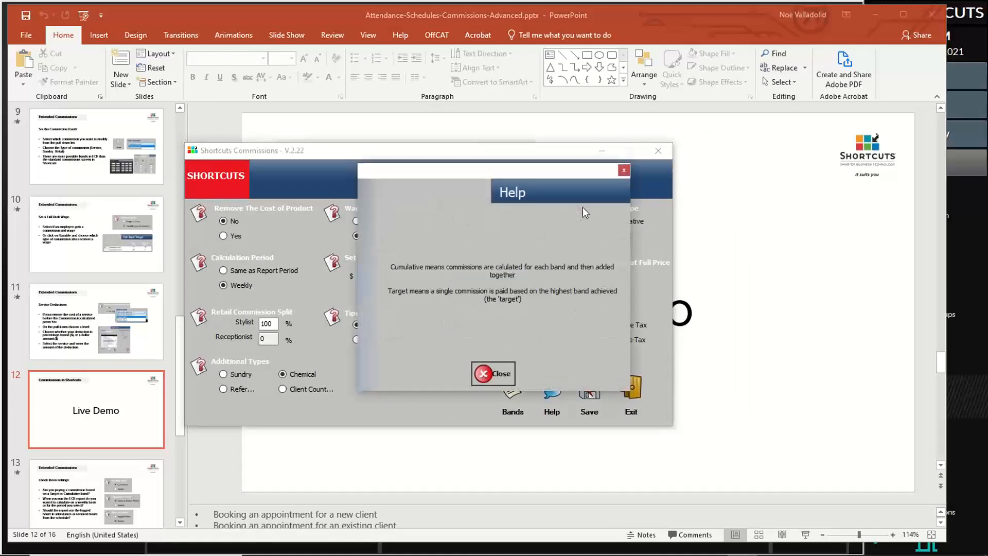